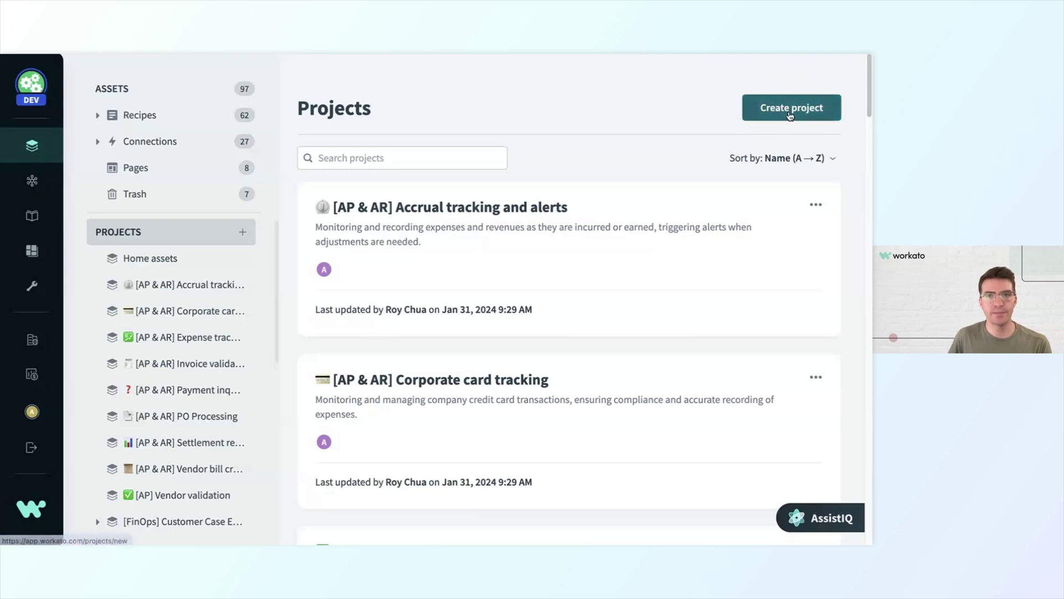
Start a new project and replace its default name with '[CS] Case Management'.
{"action": "left_click", "coordinate": [774, 110]}
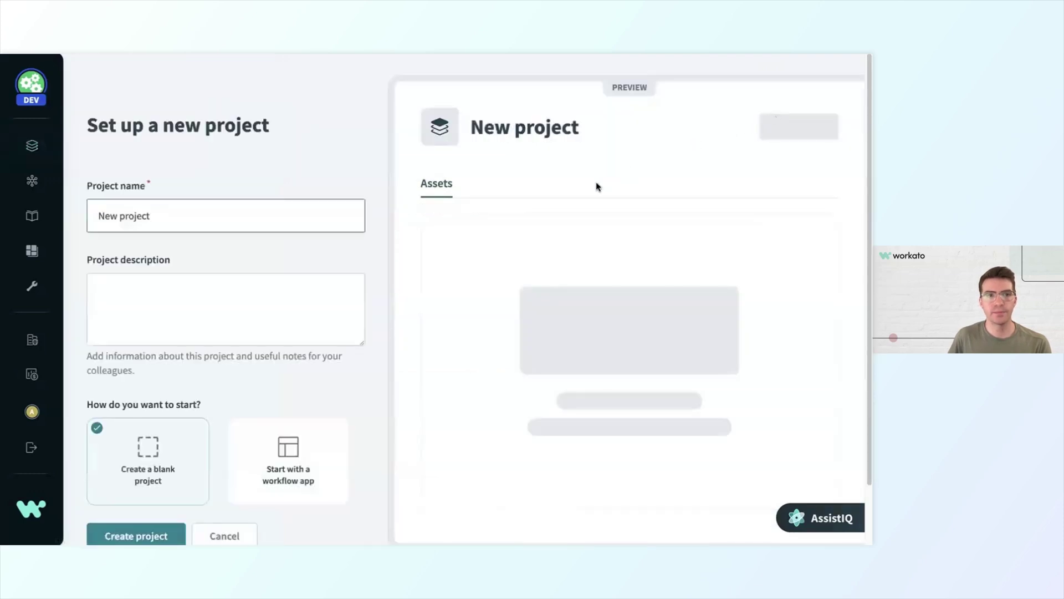
{"action": "double_click", "coordinate": [153, 215]}
{"action": "left_click_drag", "start_coordinate": [154, 215], "coordinate": [75, 220]}
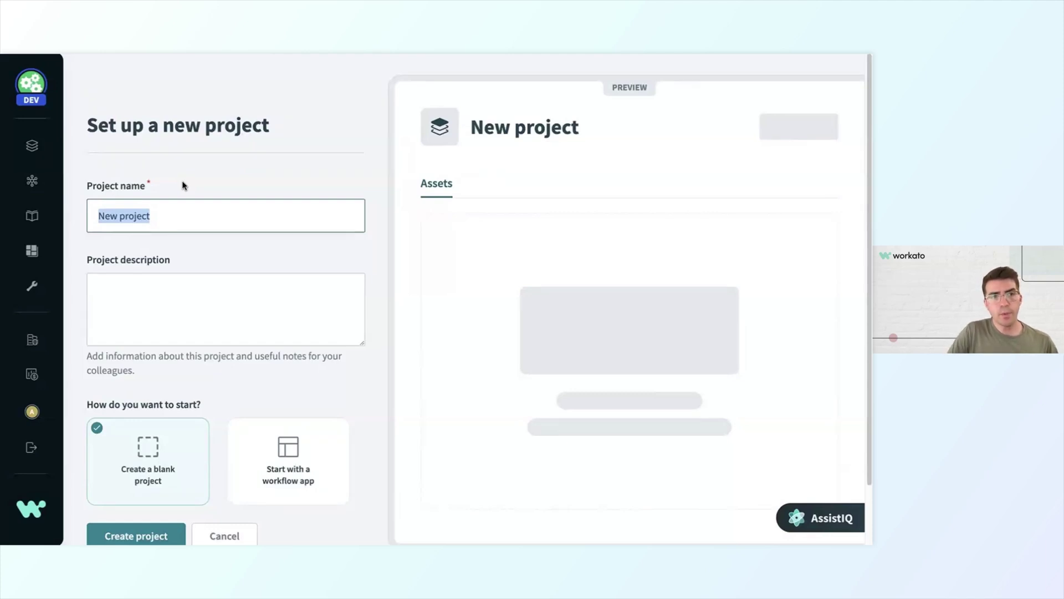
{"action": "type", "text": "[]"}
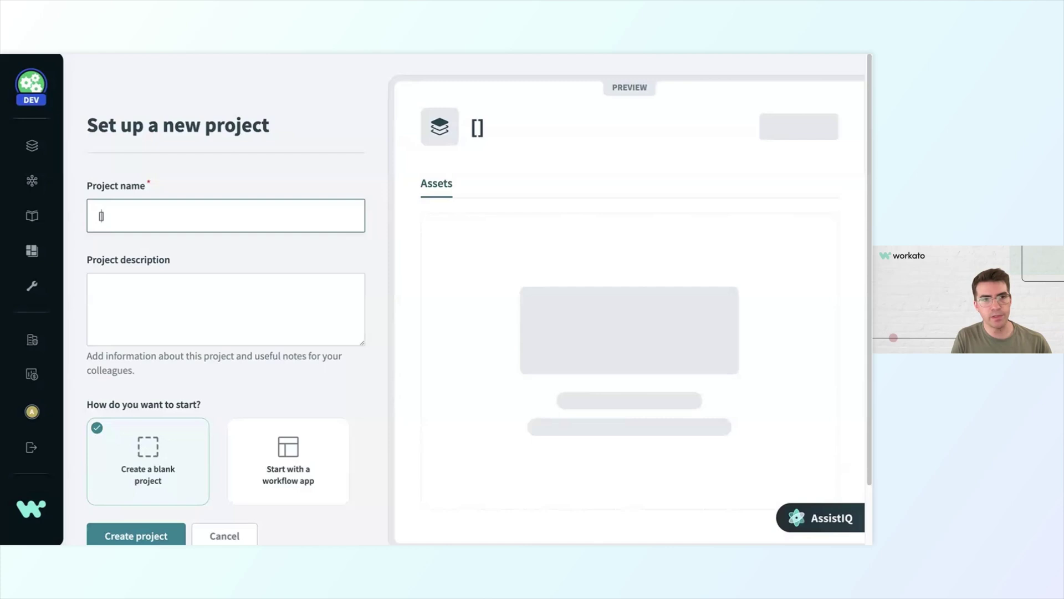
{"action": "type", "text": "CS]"}
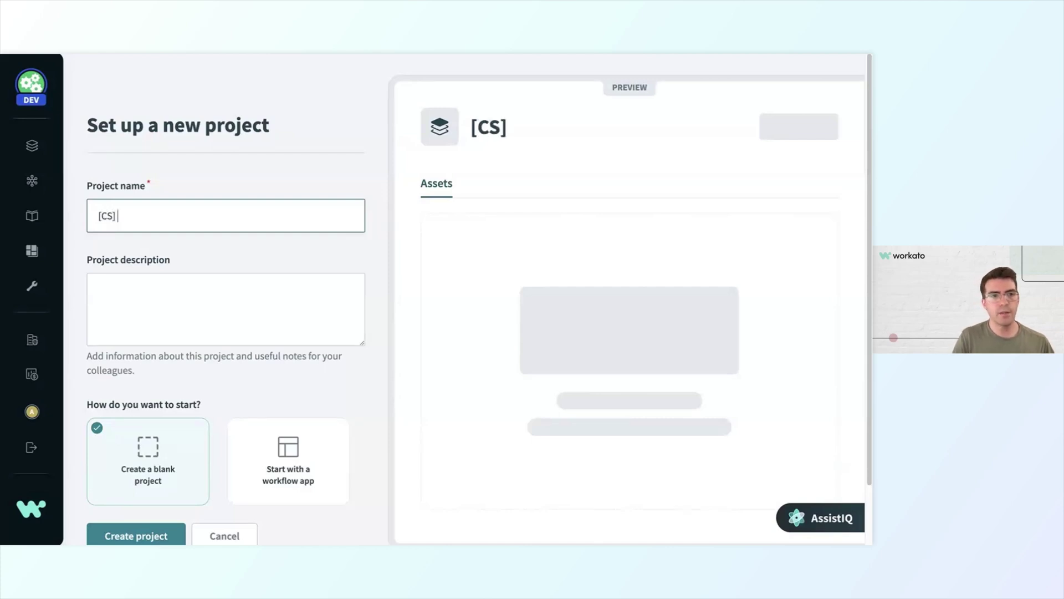
{"action": "type", "text": " C"}
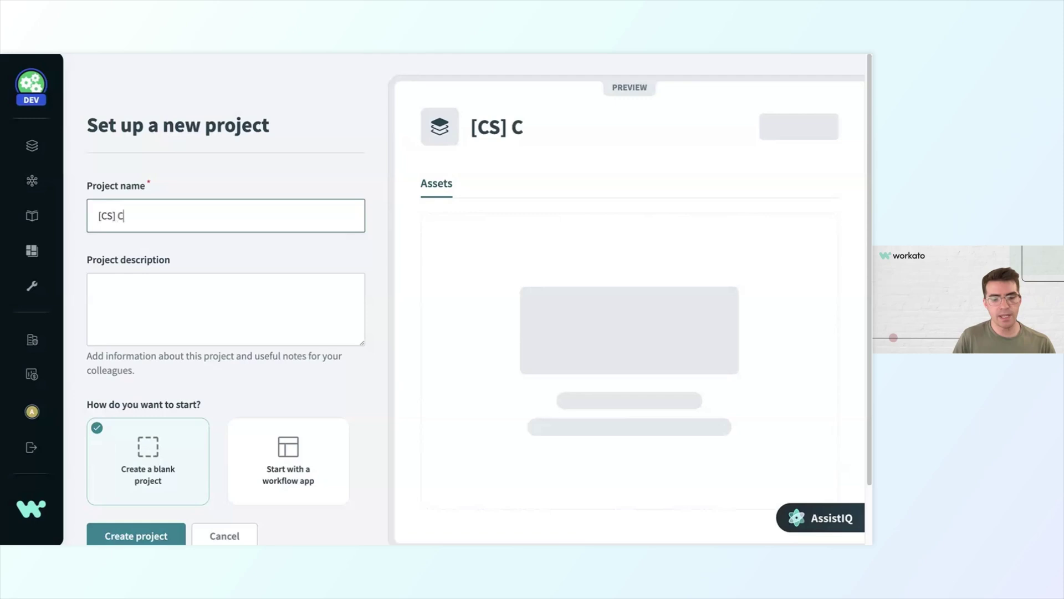
{"action": "type", "text": "ase Manag"}
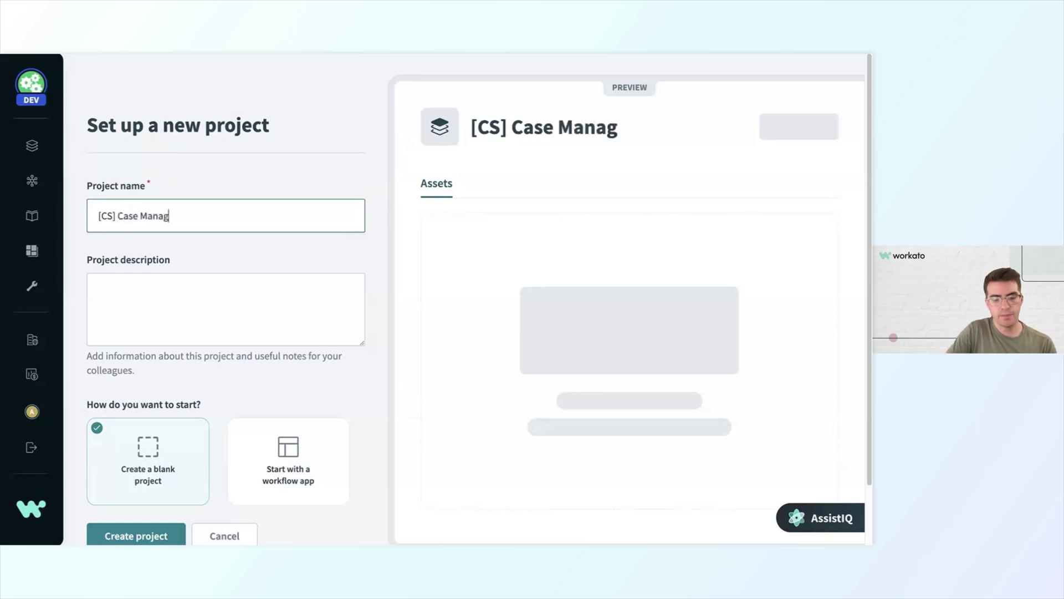
{"action": "type", "text": "ement"}
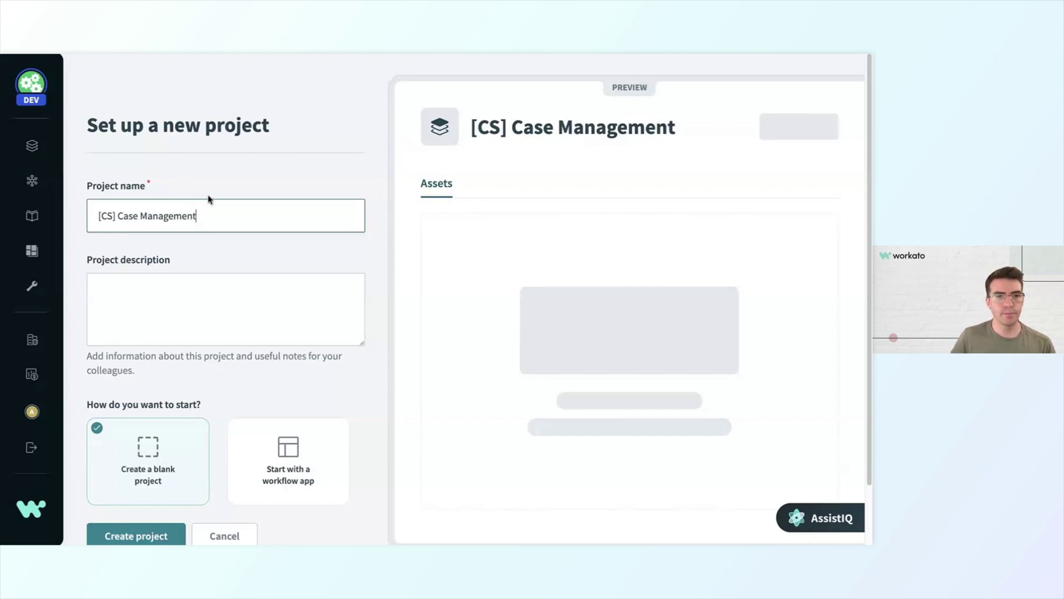
Add the support-to-engineering case escalation description and create the project.
{"action": "left_click", "coordinate": [294, 328]}
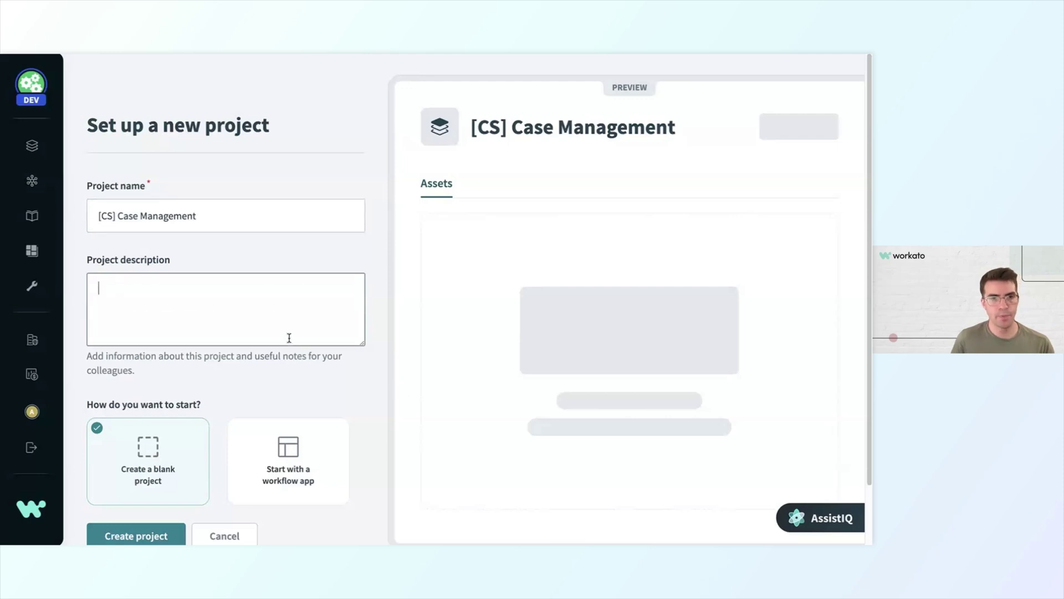
{"action": "type", "text": "Automations for managing escalations of support cases from customer support to engineering teams"}
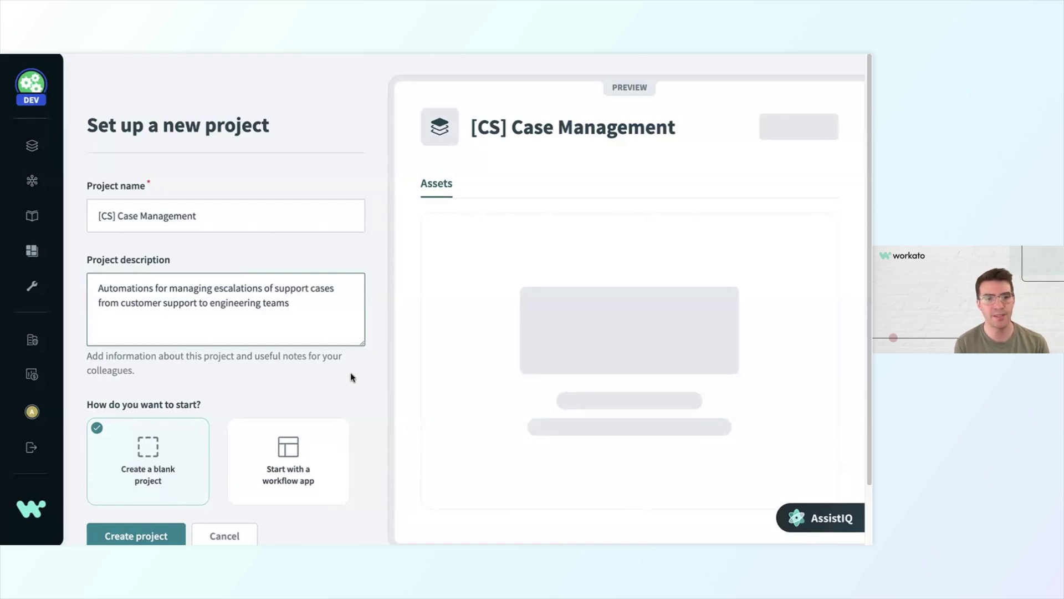
{"action": "scroll", "coordinate": [351, 376], "scroll_direction": "down", "scroll_amount": 2}
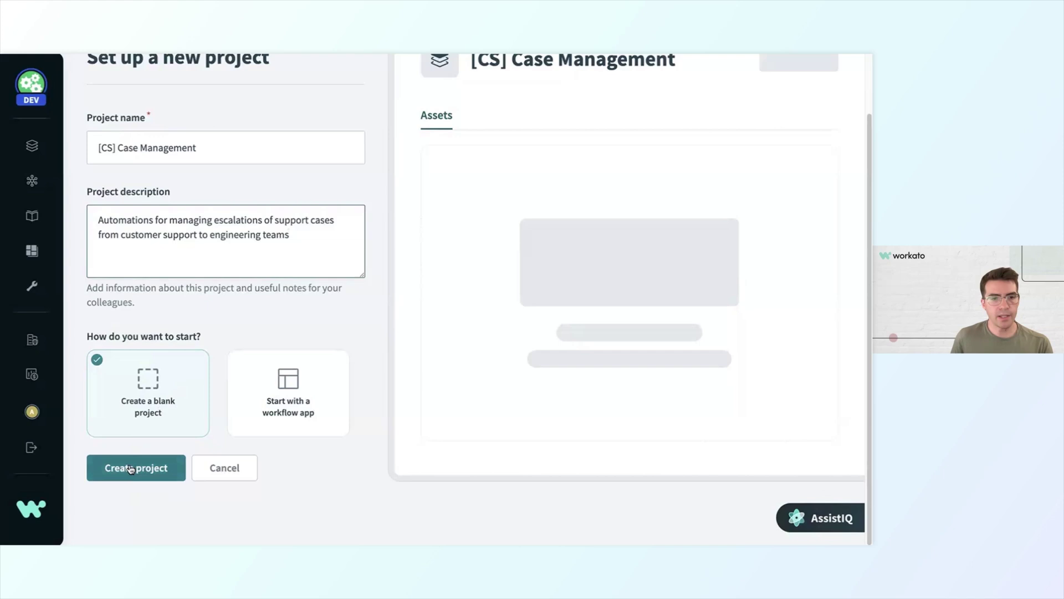
{"action": "left_click", "coordinate": [129, 473]}
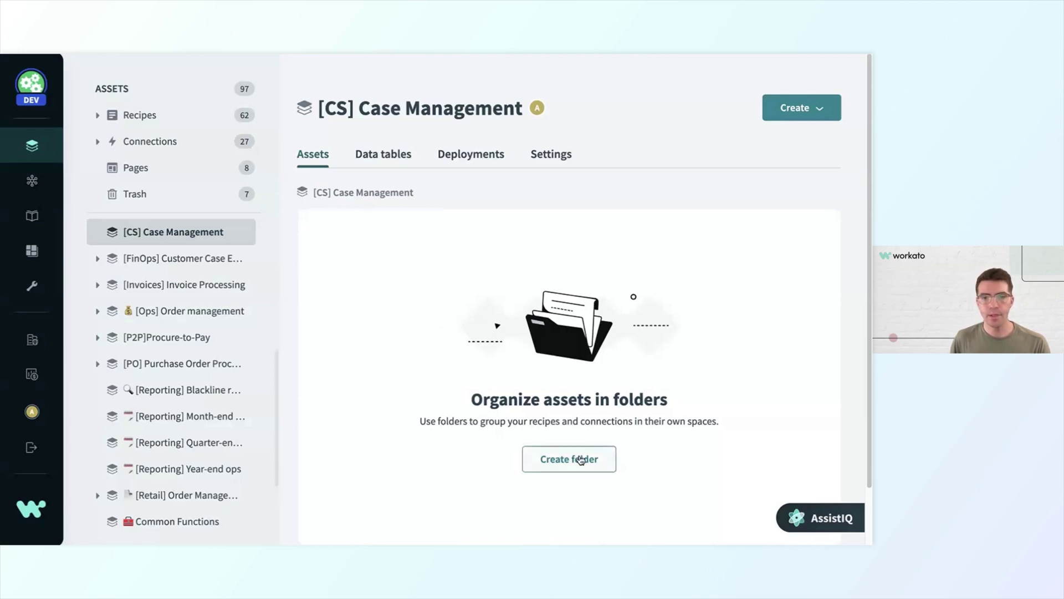
Add a folder named 'Connections' at the project's top level.
{"action": "left_click", "coordinate": [580, 460]}
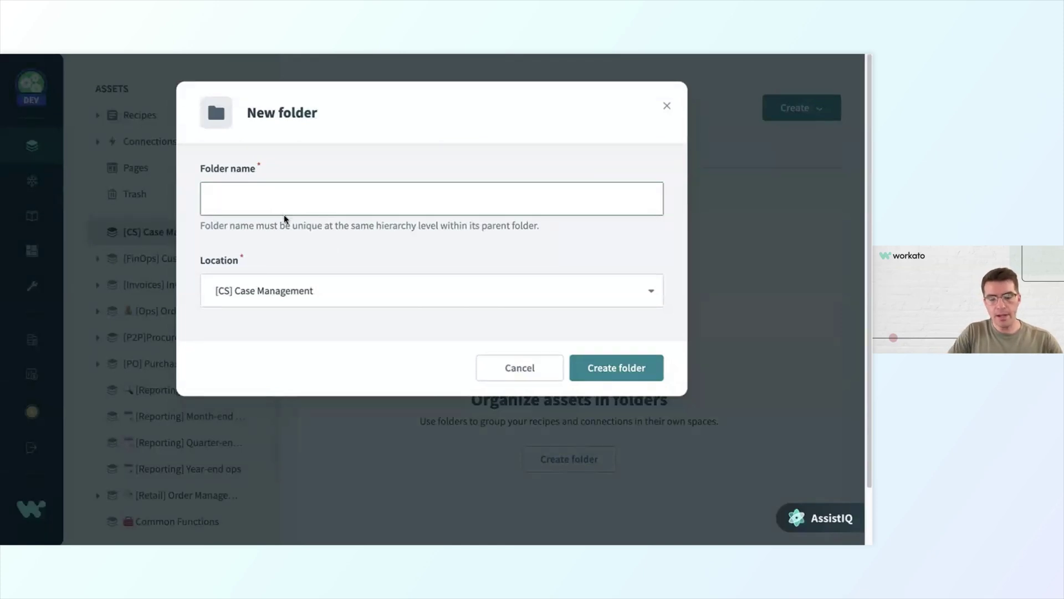
{"action": "type", "text": "Connections"}
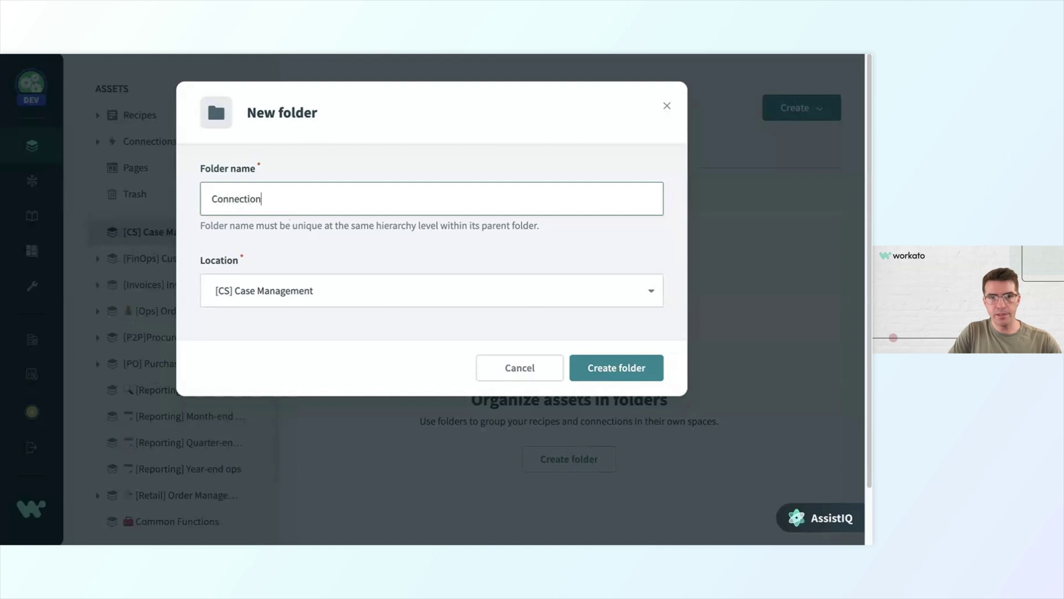
{"action": "left_click", "coordinate": [590, 372]}
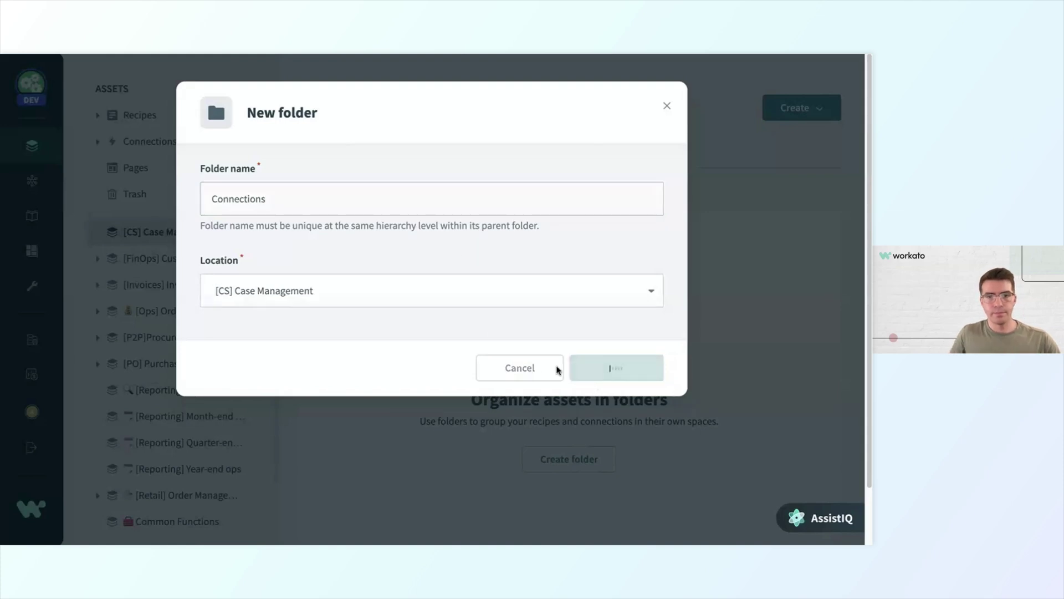
{"action": "left_click", "coordinate": [166, 232]}
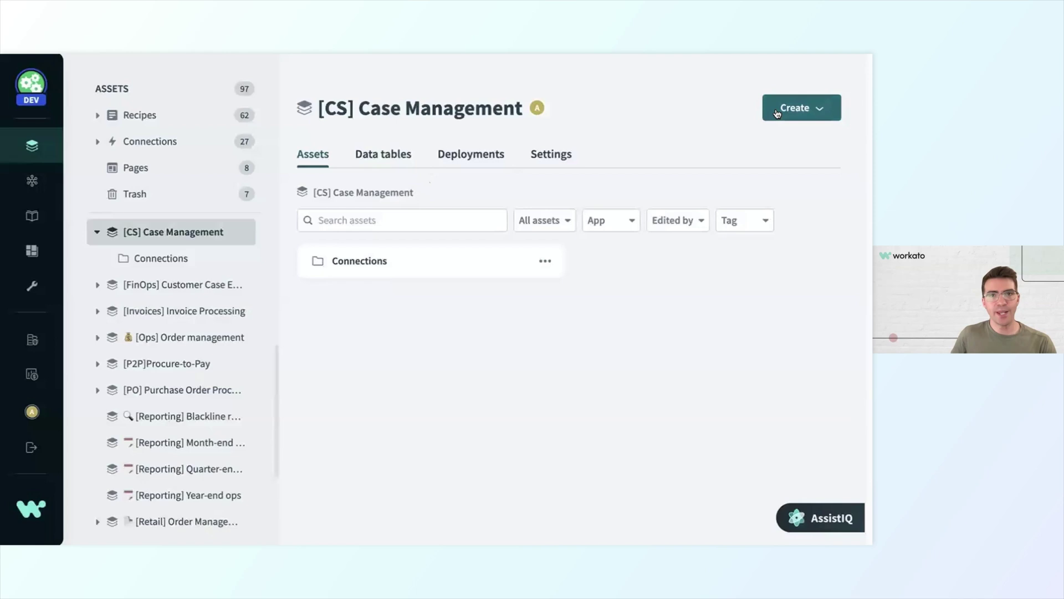
Create an 'Issue Reporting' folder located in [CS] Case Management.
{"action": "left_click", "coordinate": [777, 112]}
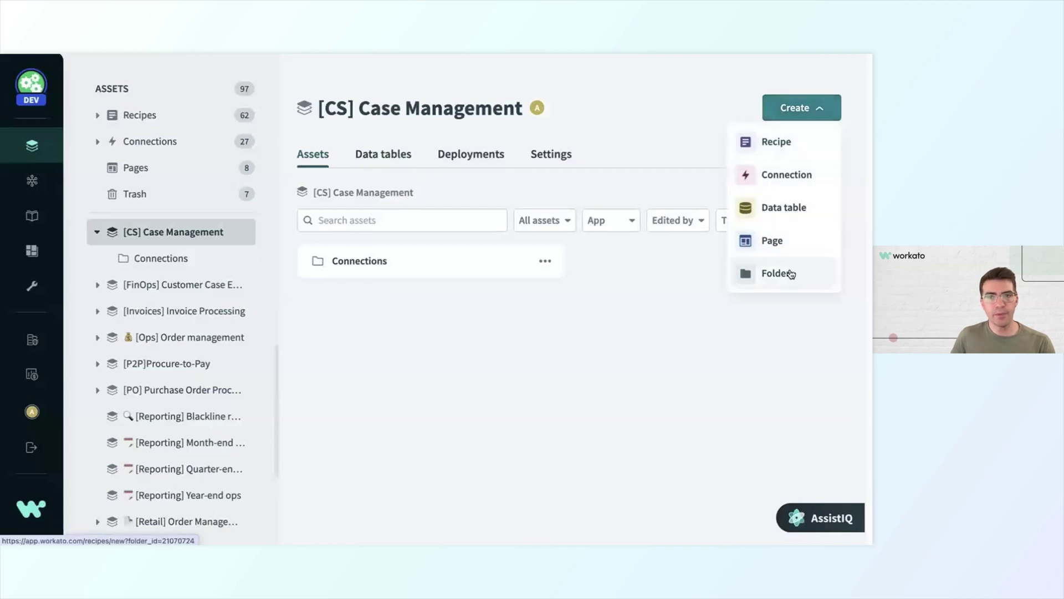
{"action": "left_click", "coordinate": [791, 274]}
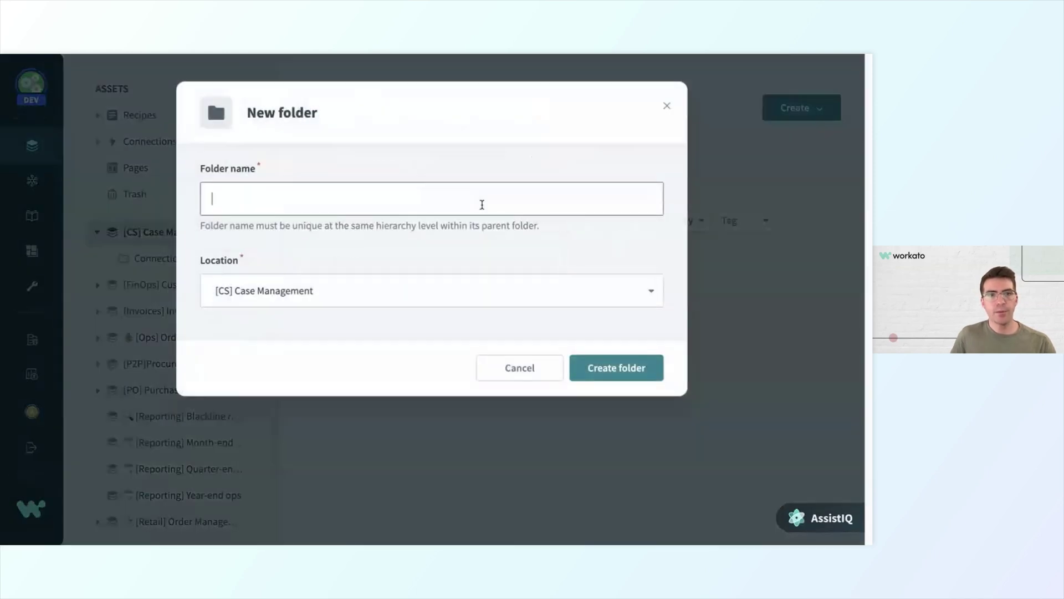
{"action": "type", "text": "Issu"}
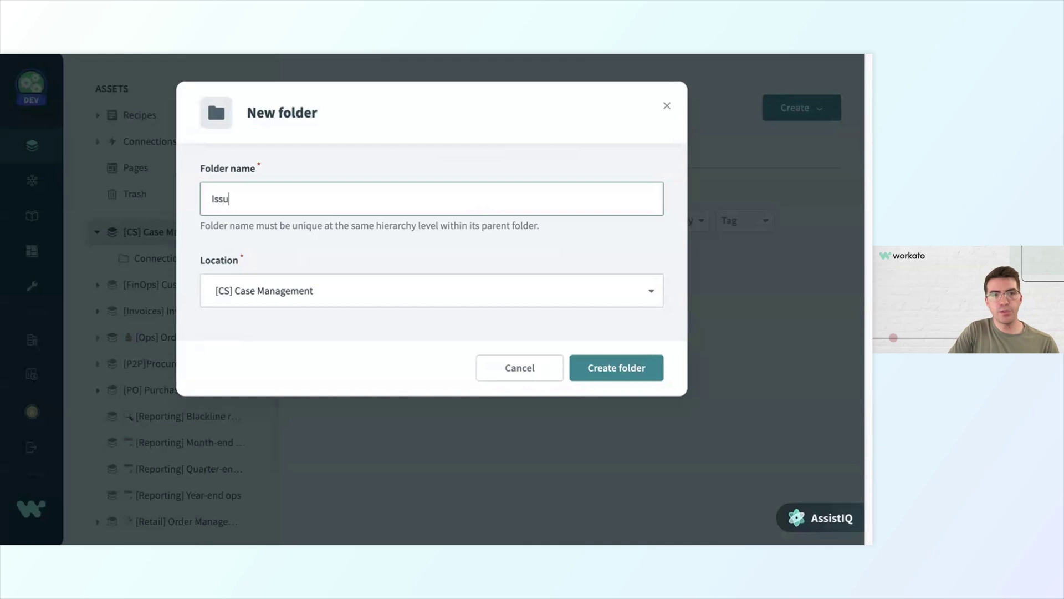
{"action": "type", "text": "e Reporting"}
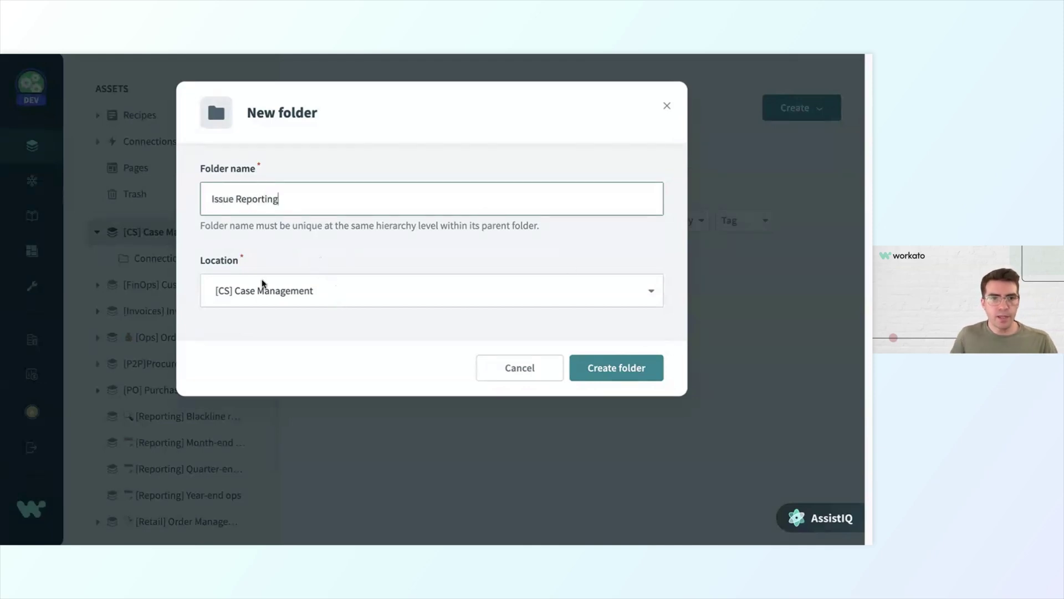
{"action": "left_click", "coordinate": [272, 294]}
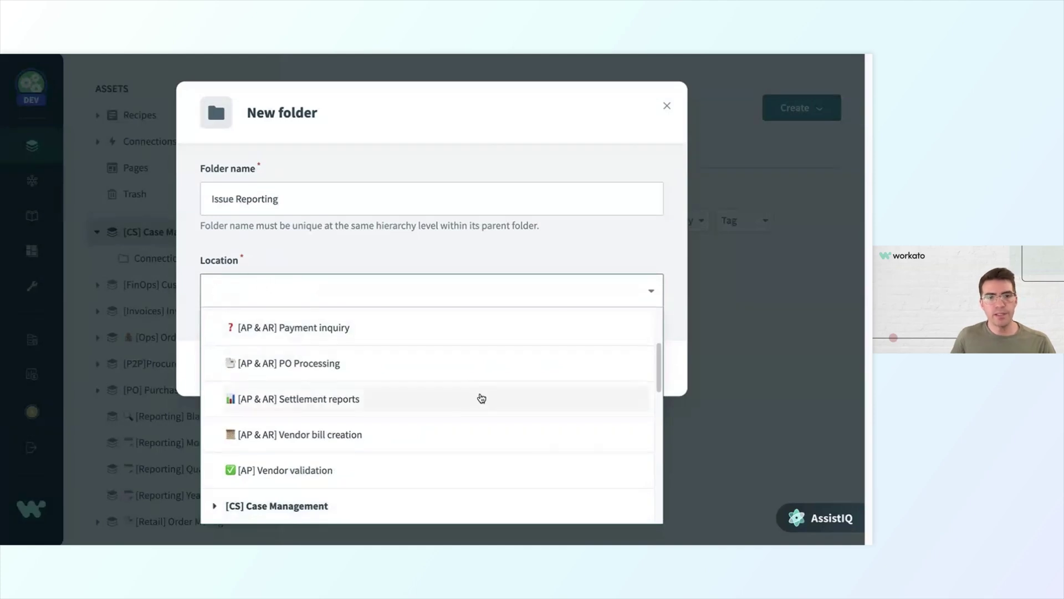
{"action": "scroll", "coordinate": [481, 396], "scroll_direction": "down", "scroll_amount": 2}
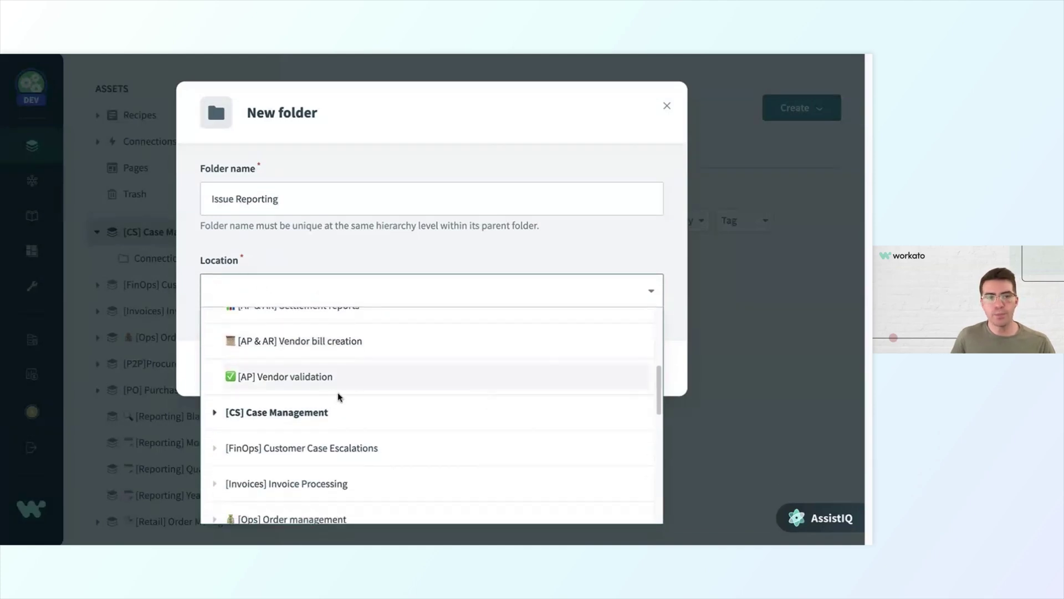
{"action": "left_click", "coordinate": [214, 412]}
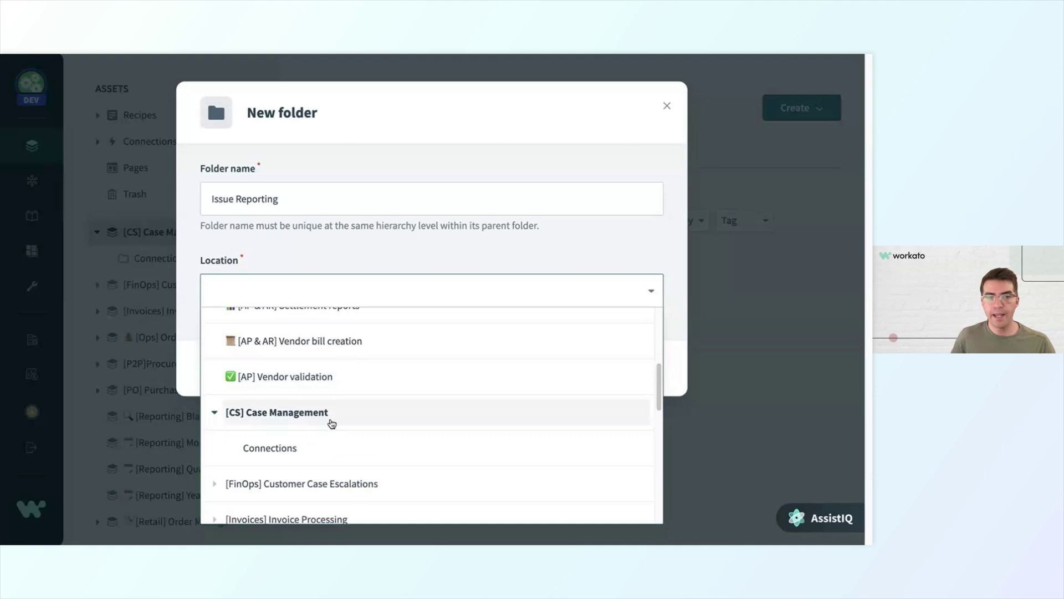
{"action": "left_click", "coordinate": [418, 249]}
{"action": "left_click", "coordinate": [646, 361]}
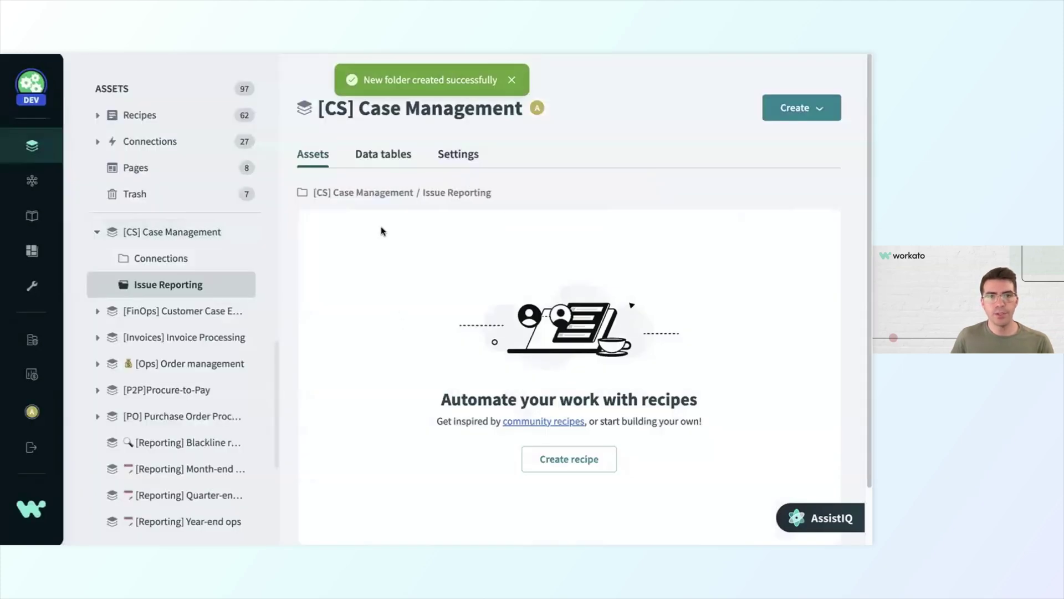
{"action": "left_click", "coordinate": [369, 195]}
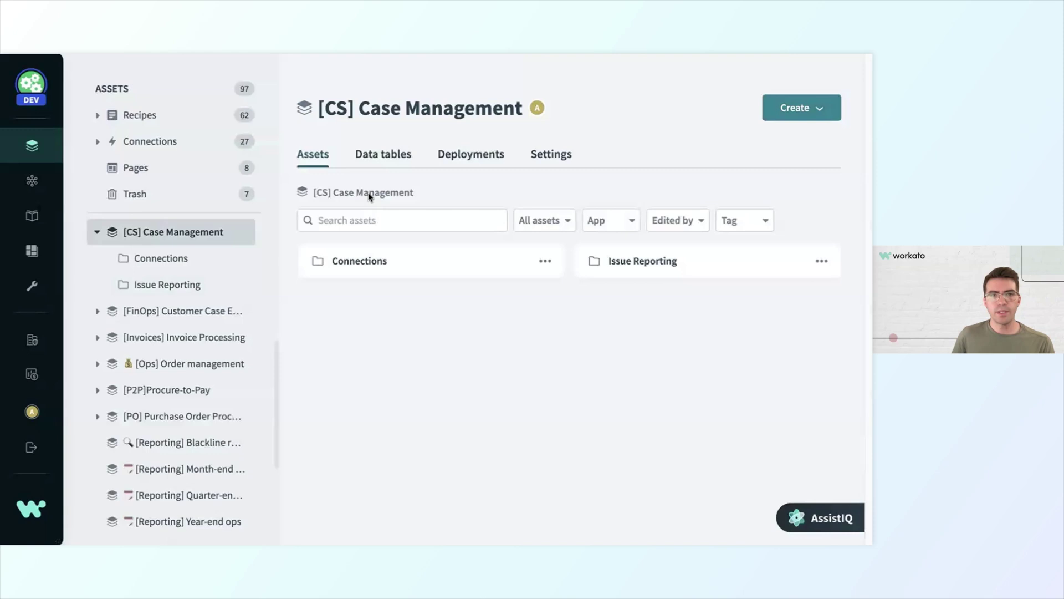
Inside the Connections folder, begin a new connection.
{"action": "left_click", "coordinate": [430, 264]}
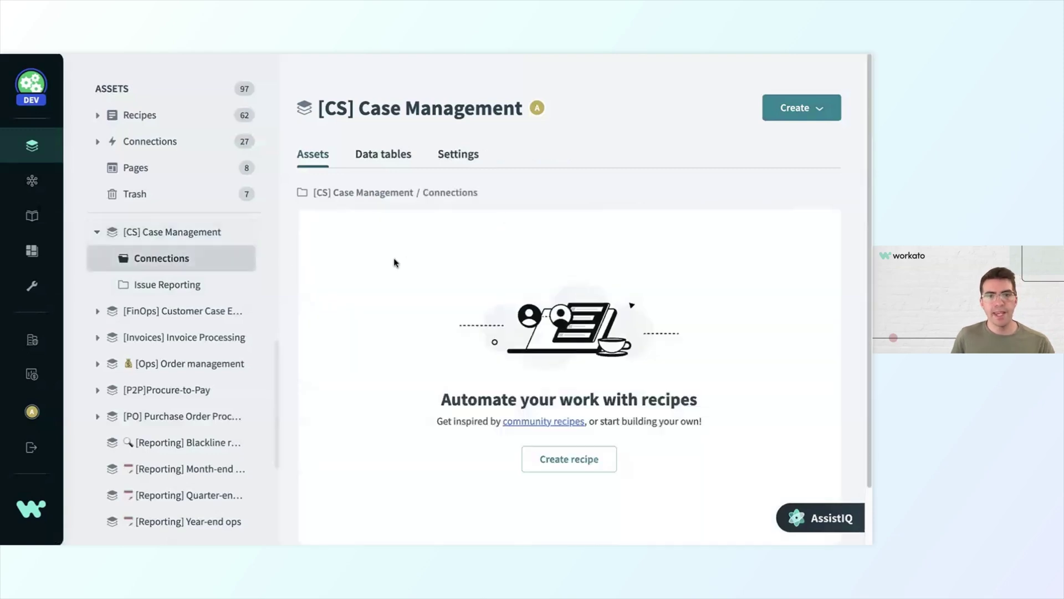
{"action": "left_click", "coordinate": [783, 121]}
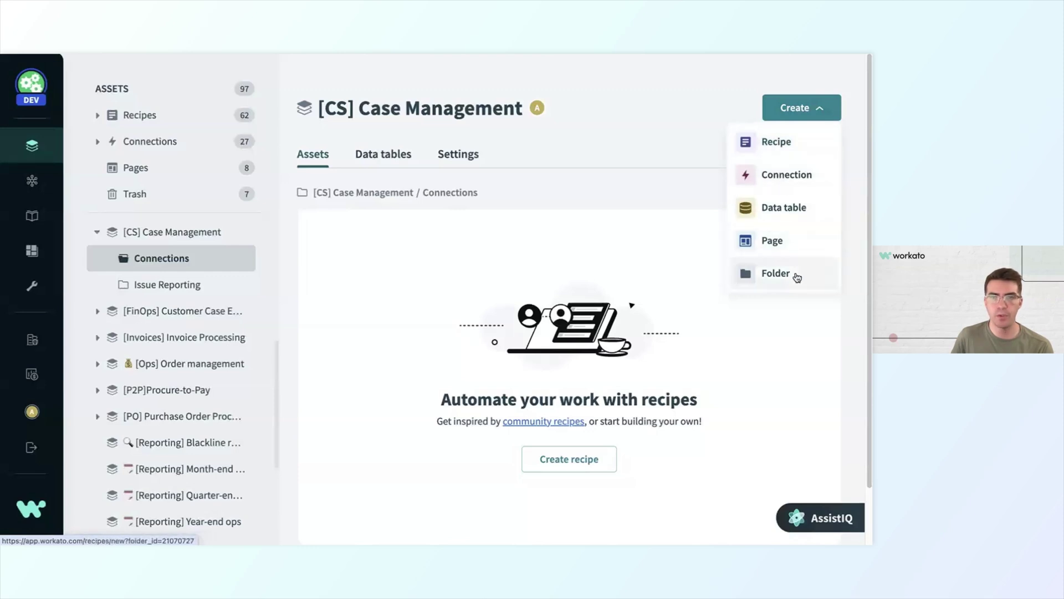
{"action": "left_click", "coordinate": [785, 179]}
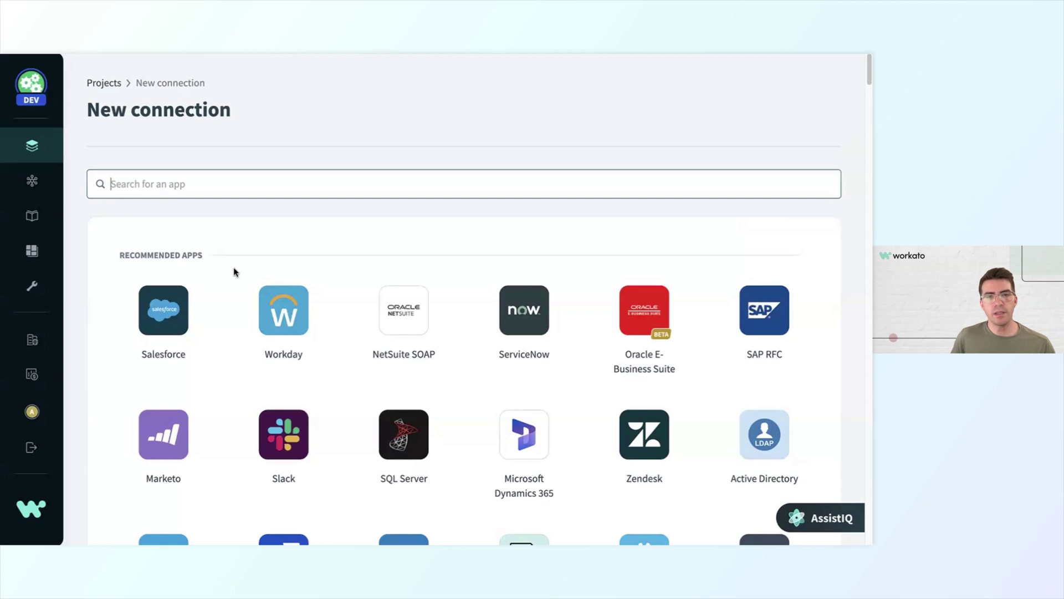
{"action": "scroll", "coordinate": [236, 276], "scroll_direction": "down", "scroll_amount": 1}
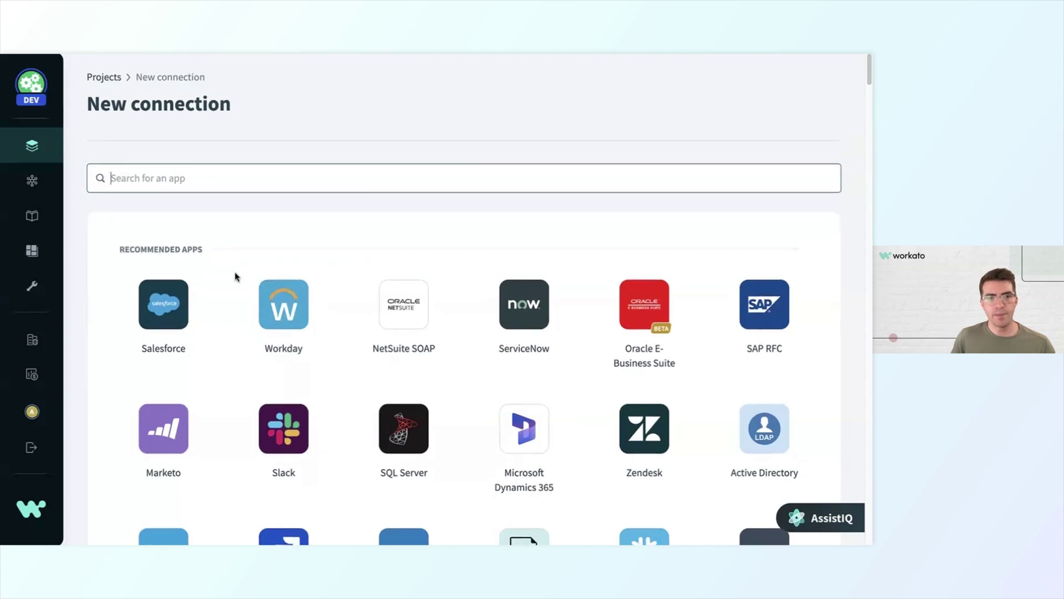
{"action": "scroll", "coordinate": [251, 264], "scroll_direction": "up", "scroll_amount": 1}
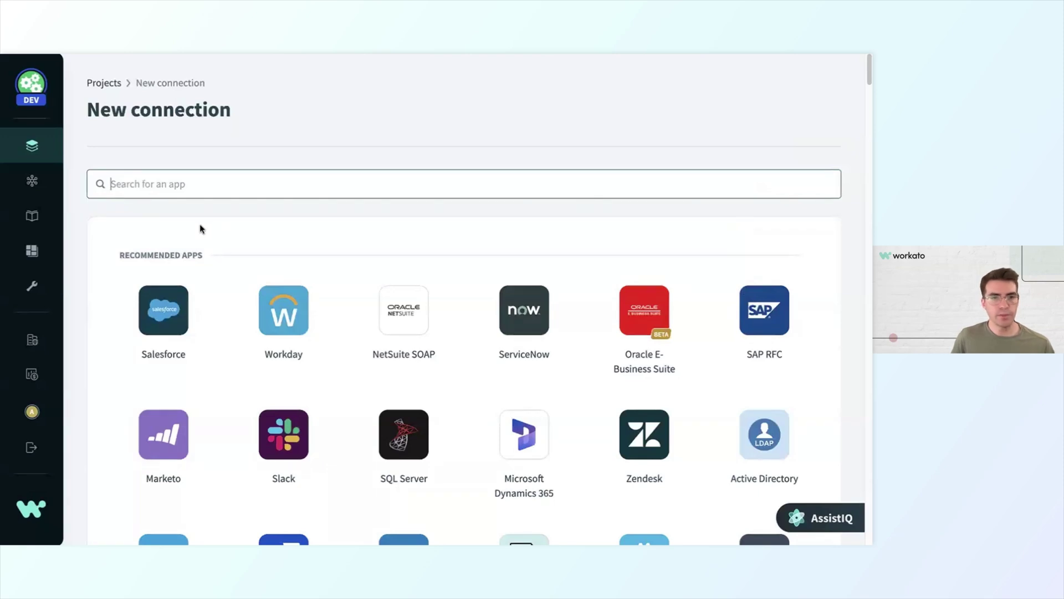
Choose Salesforce and name the connection '[CS] Idea Lifestyle Salesforce Account'.
{"action": "left_click", "coordinate": [173, 321]}
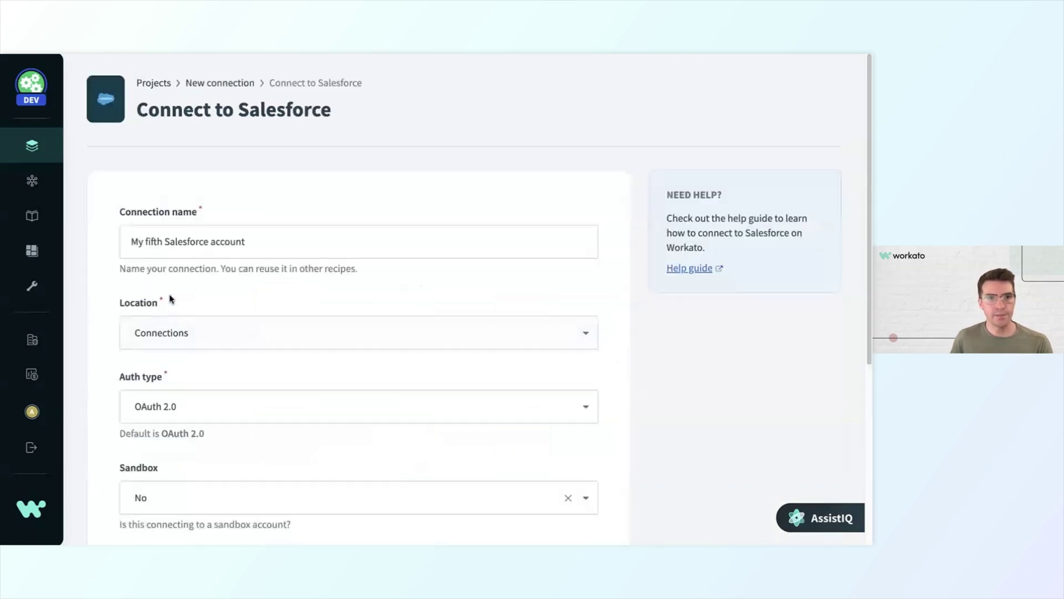
{"action": "triple_click", "coordinate": [174, 233]}
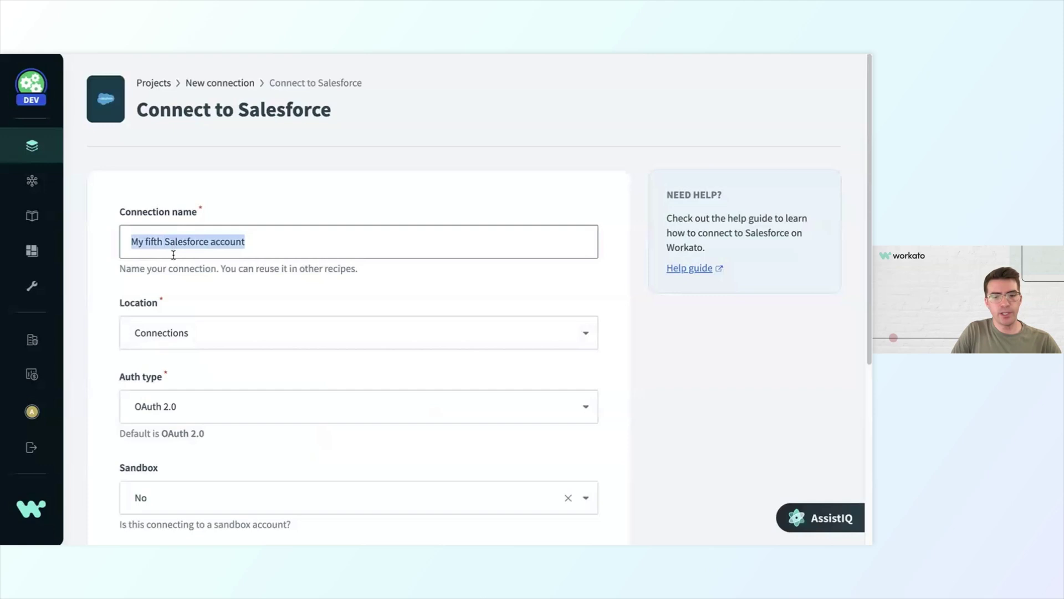
{"action": "key", "text": "BackSpace"}
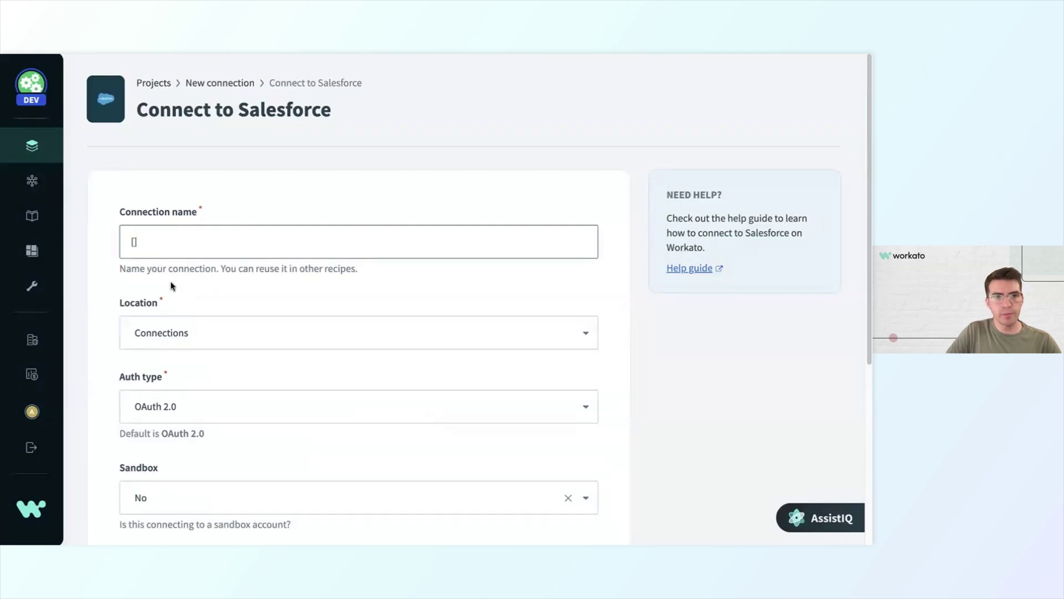
{"action": "type", "text": "C"}
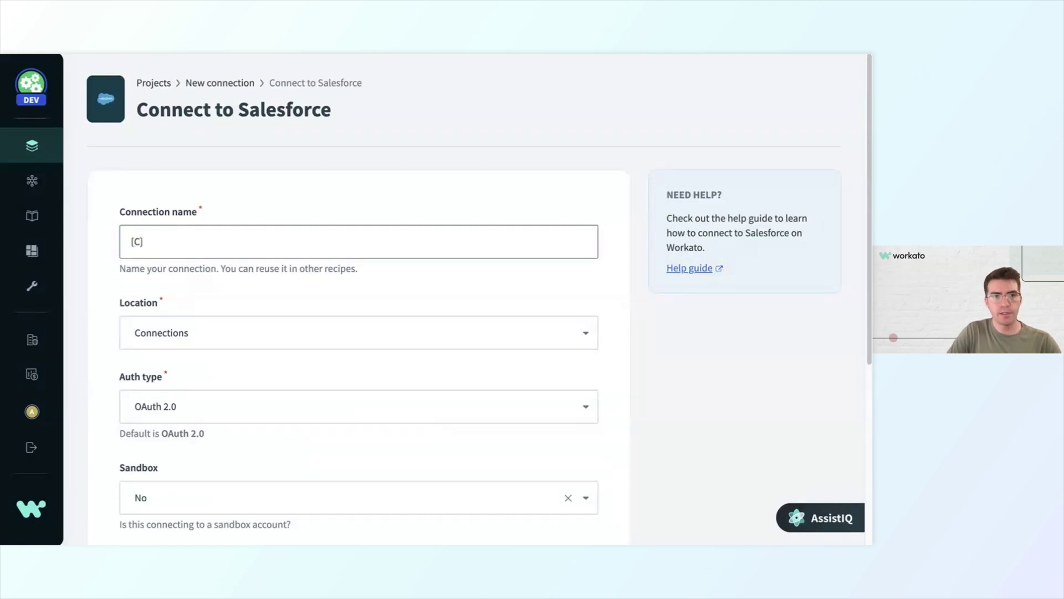
{"action": "type", "text": "S"}
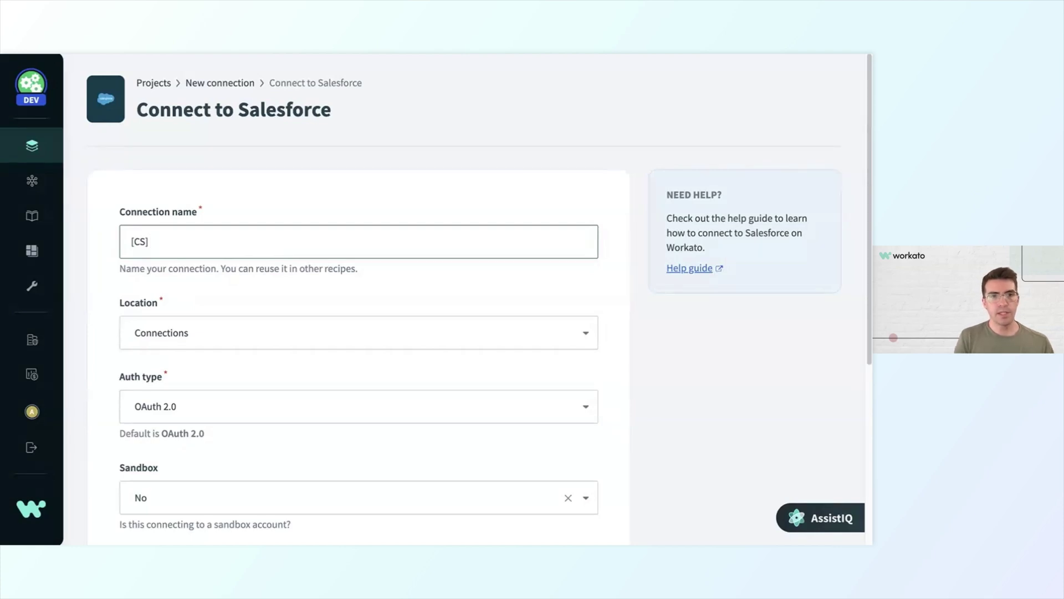
{"action": "type", "text": "Id"}
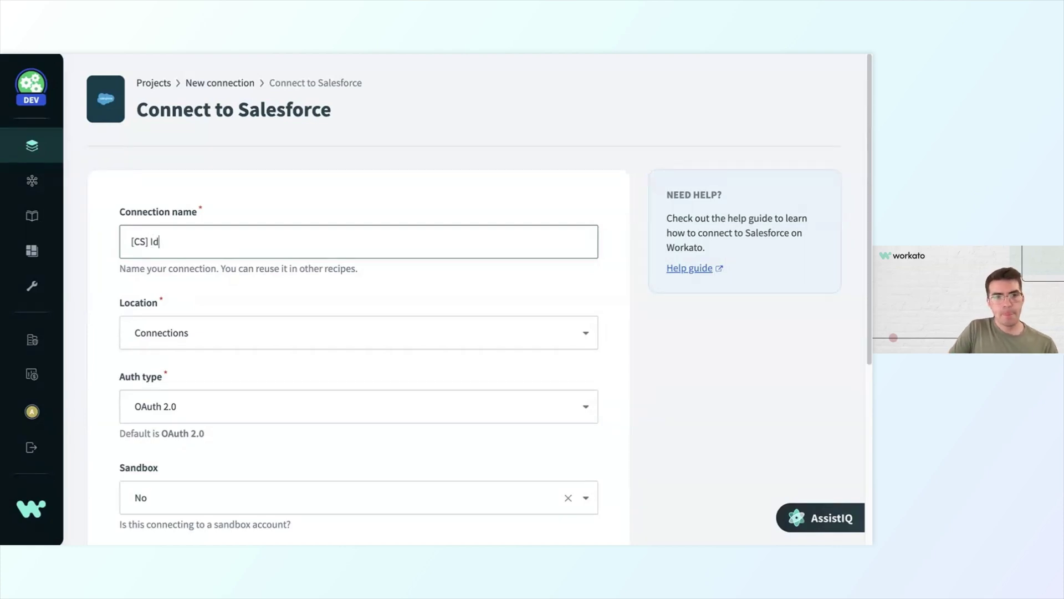
{"action": "type", "text": "ea Li"}
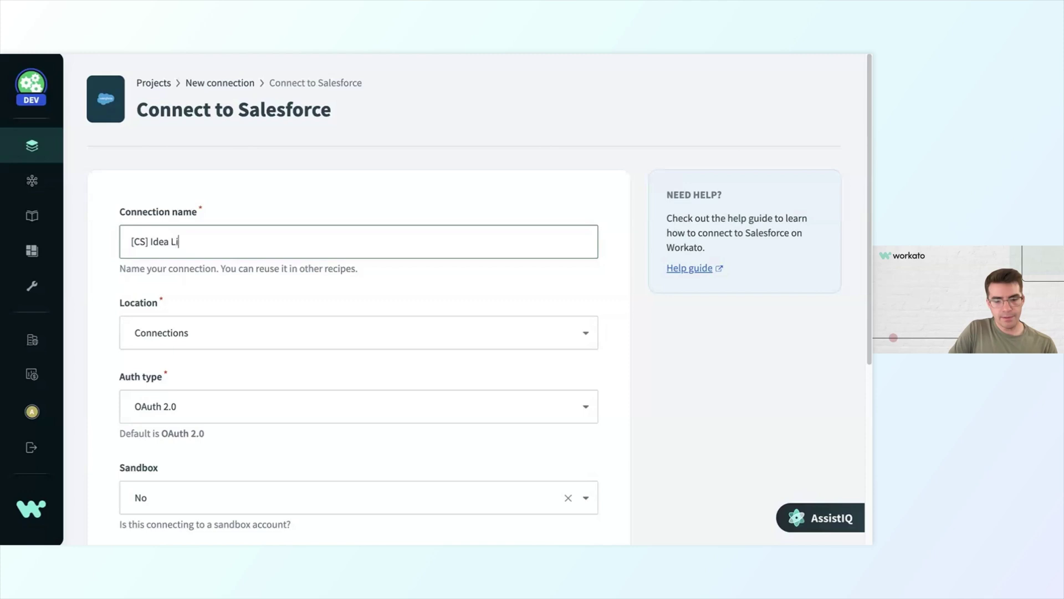
{"action": "type", "text": "festyle Sa"}
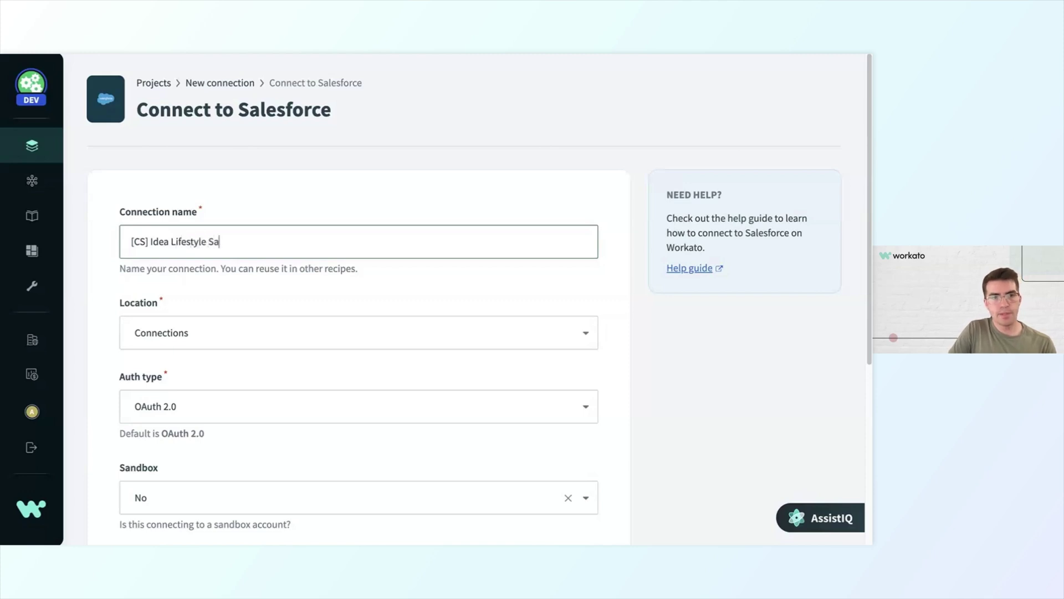
{"action": "type", "text": "lesforce Account"}
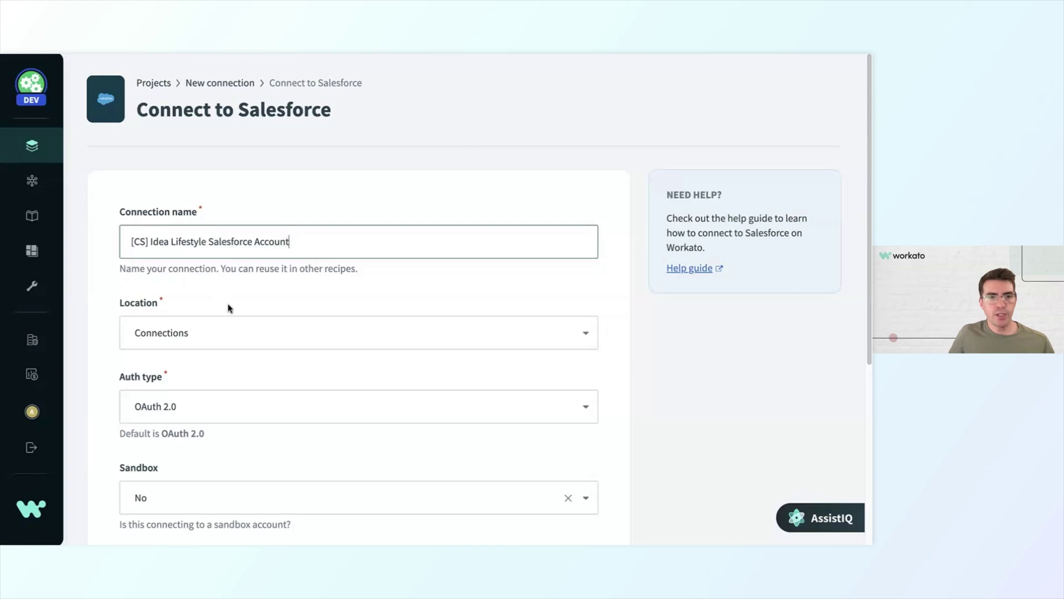
Keep OAuth 2.0 as the Salesforce authentication type.
{"action": "scroll", "coordinate": [266, 327], "scroll_direction": "down", "scroll_amount": 1}
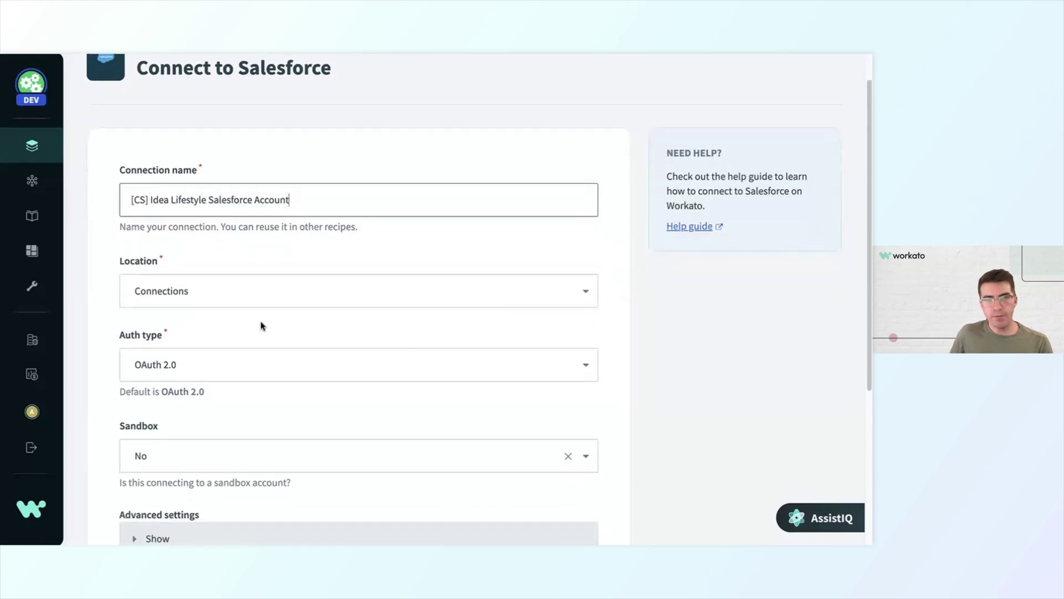
{"action": "scroll", "coordinate": [262, 325], "scroll_direction": "down", "scroll_amount": 1}
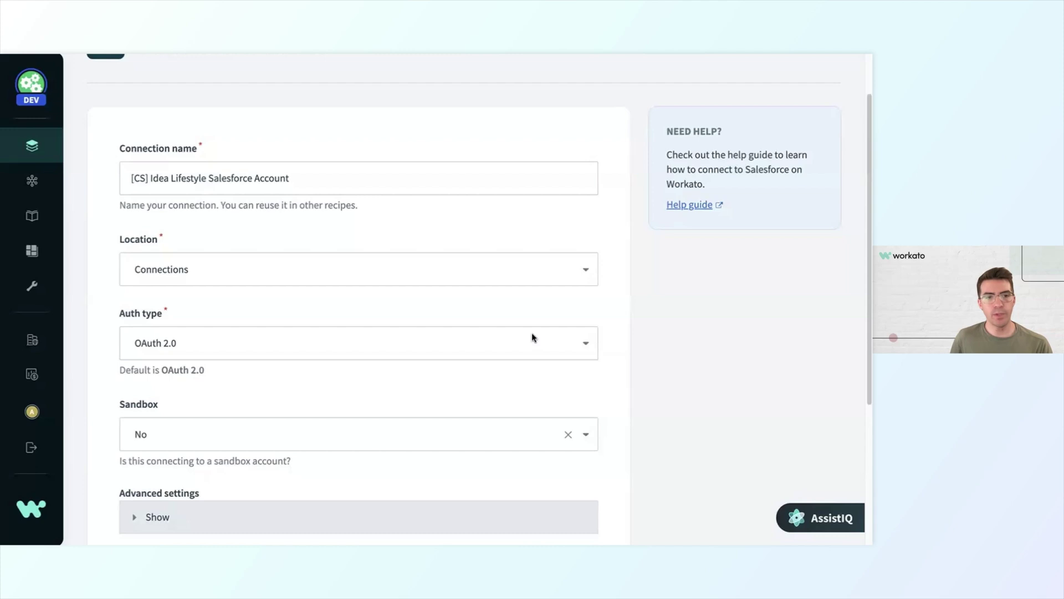
{"action": "left_click", "coordinate": [546, 343]}
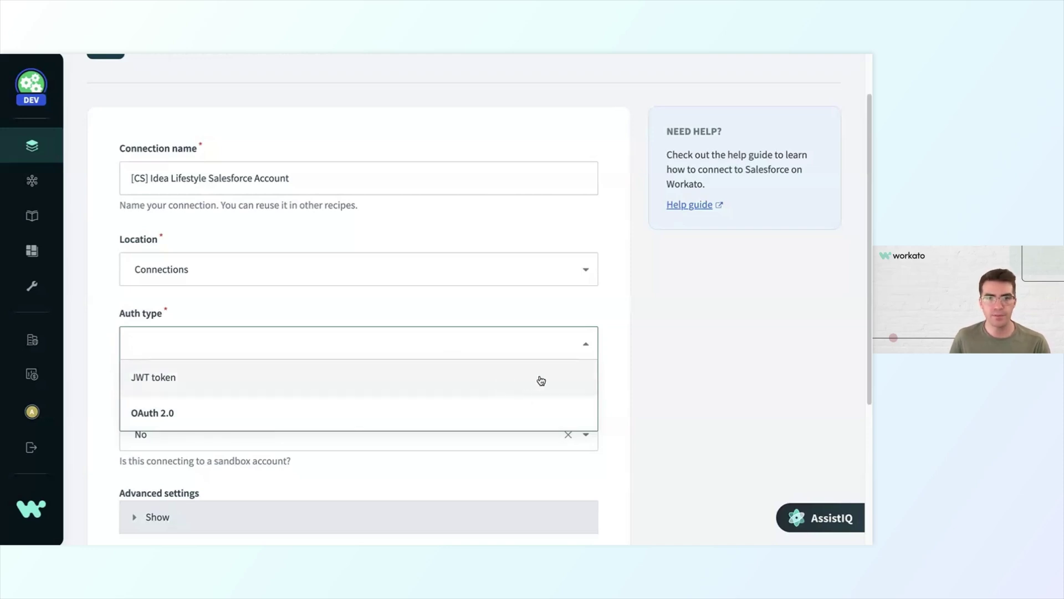
{"action": "left_click", "coordinate": [624, 389]}
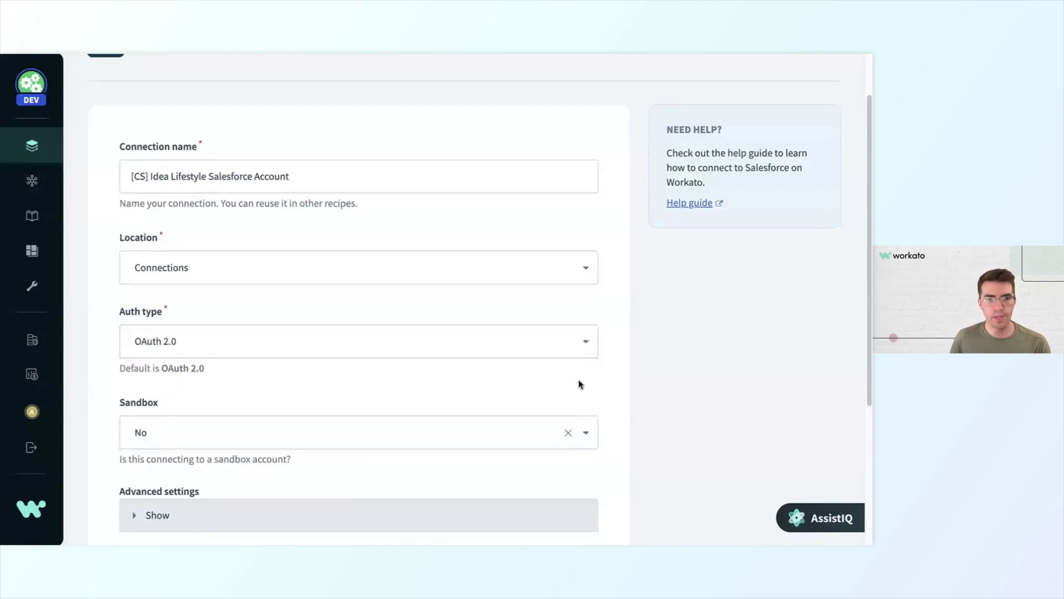
{"action": "scroll", "coordinate": [581, 384], "scroll_direction": "down", "scroll_amount": 3}
{"action": "scroll", "coordinate": [580, 389], "scroll_direction": "down", "scroll_amount": 3}
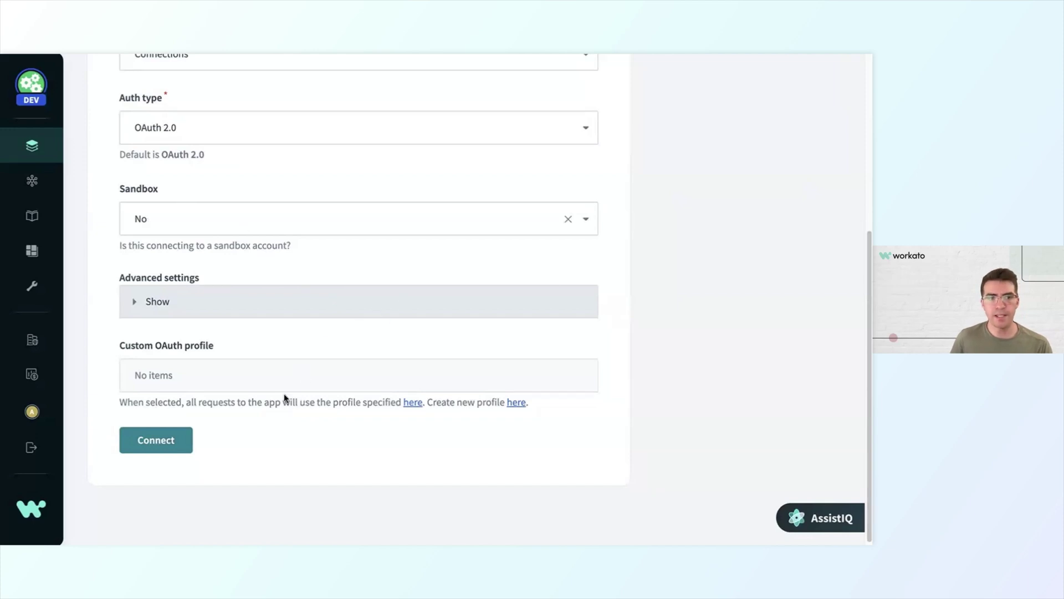
Sign in to Salesforce through the org's custom domain and verify with the emailed code.
{"action": "left_click", "coordinate": [190, 439]}
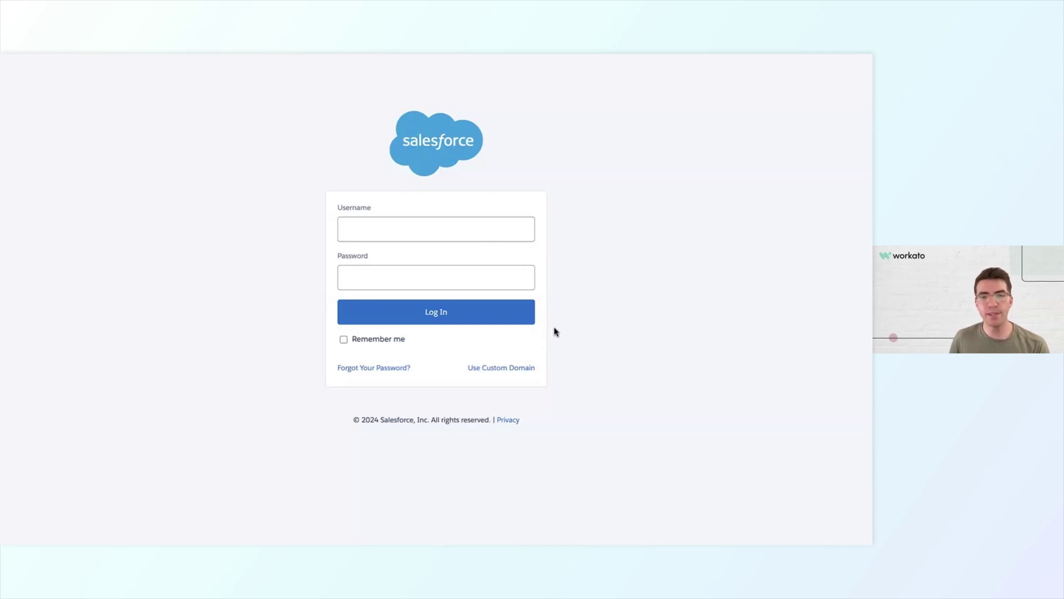
{"action": "left_click", "coordinate": [519, 368]}
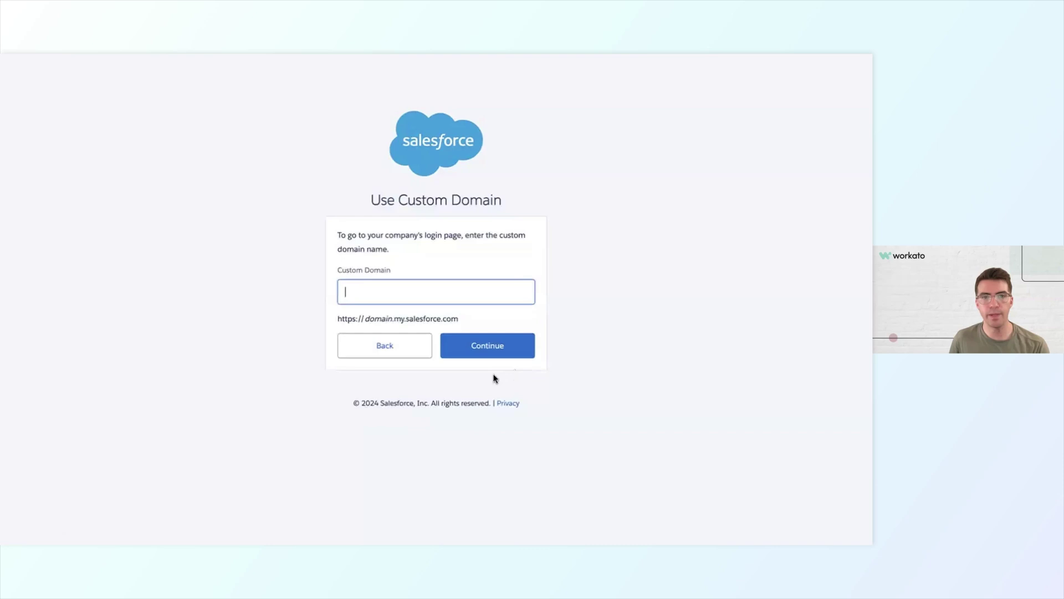
{"action": "type", "text": "workato-11d-dev-ed.develop"}
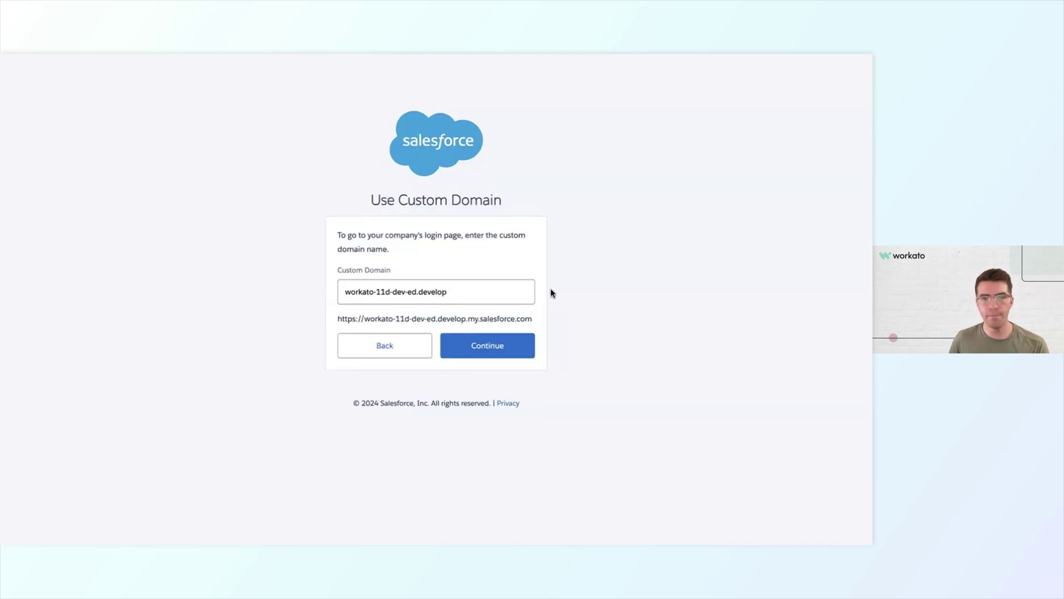
{"action": "left_click", "coordinate": [505, 347]}
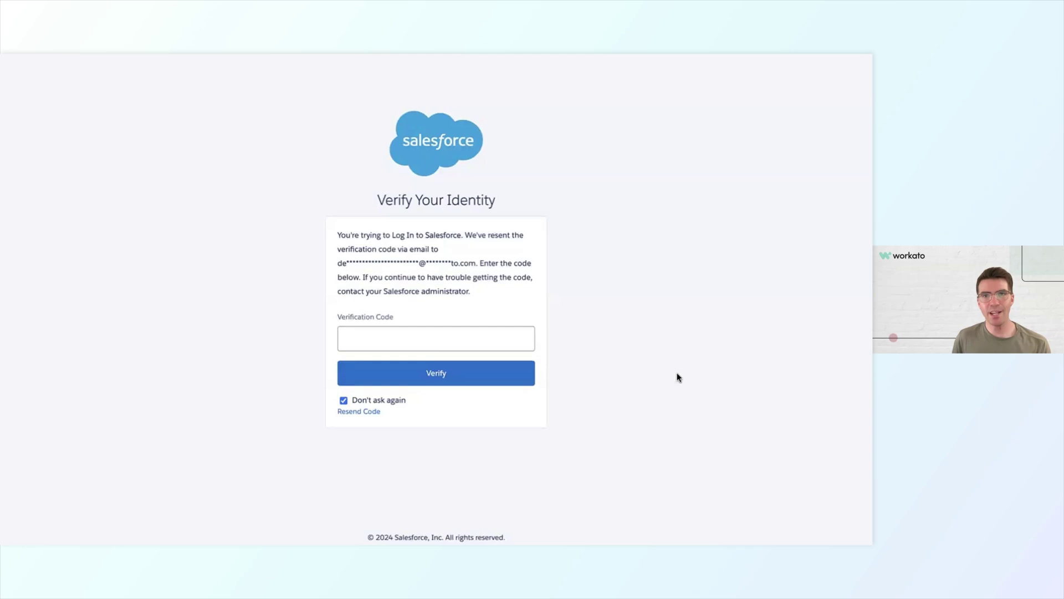
{"action": "left_click", "coordinate": [516, 343]}
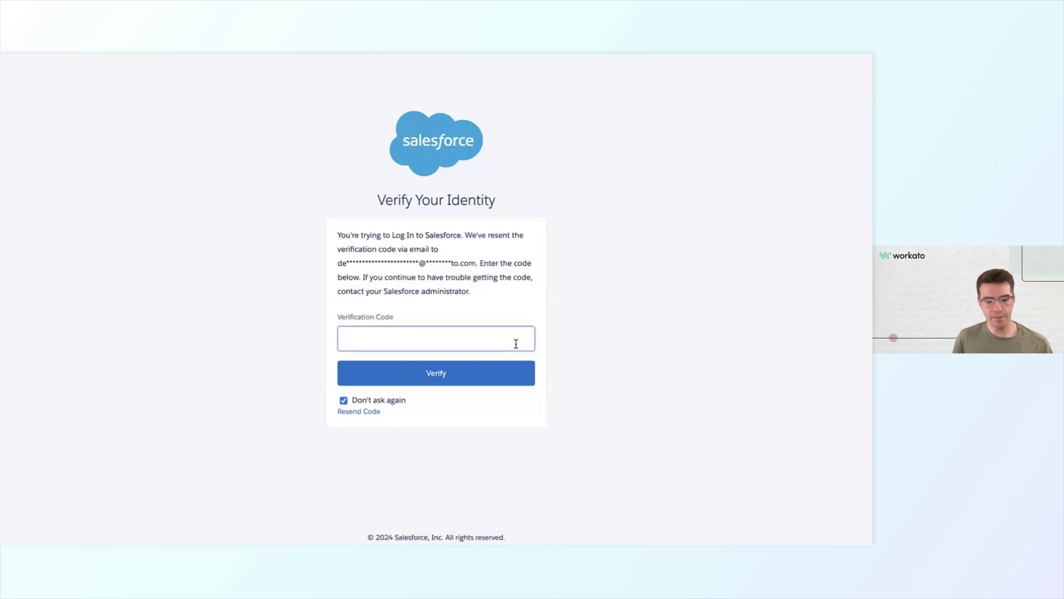
{"action": "key", "text": "super+v"}
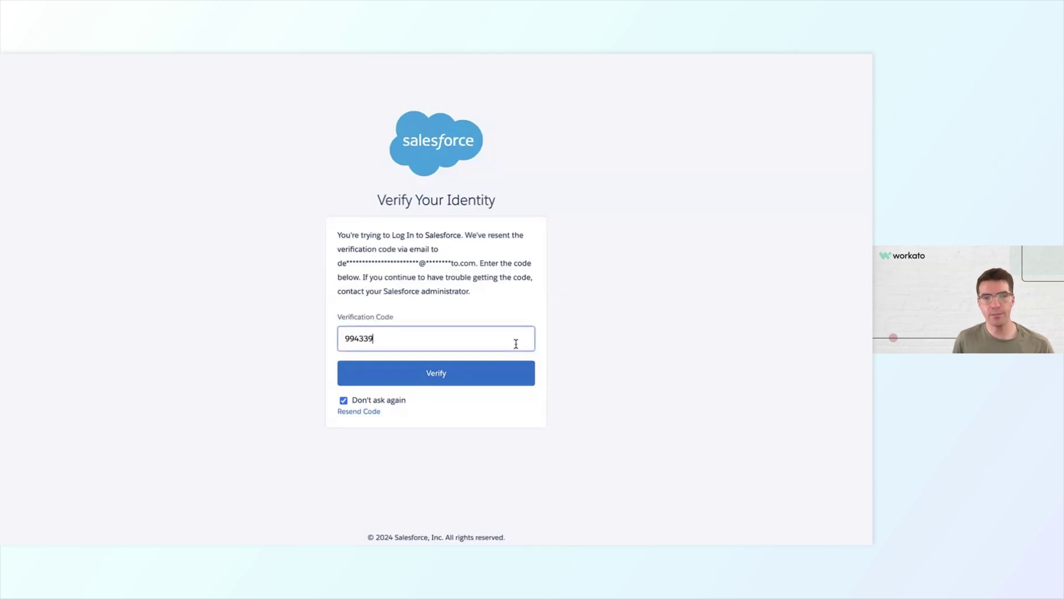
{"action": "left_click", "coordinate": [518, 378]}
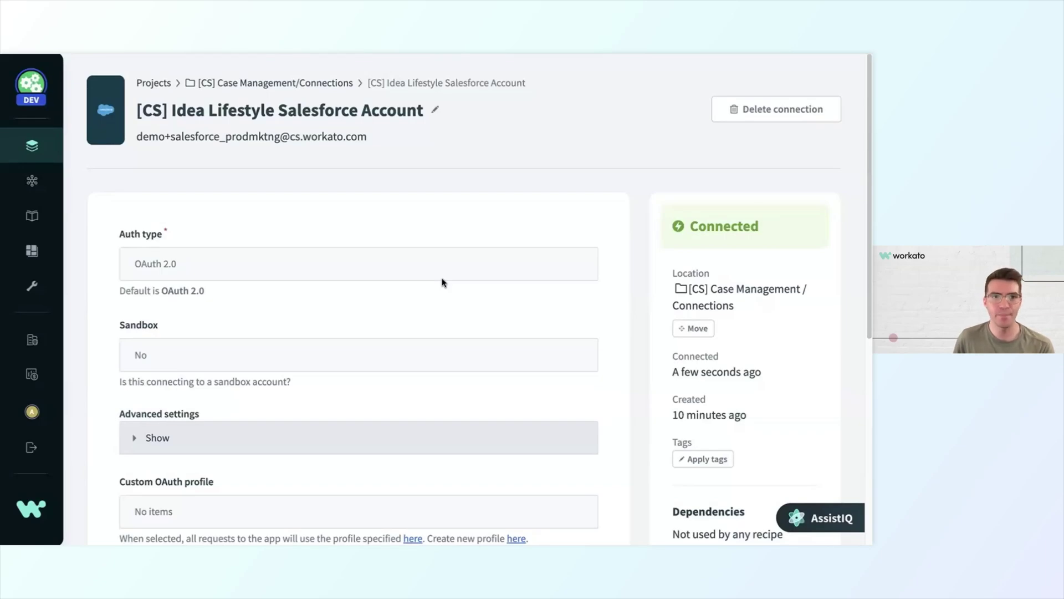
Back in the Connections folder, start another new connection.
{"action": "left_click", "coordinate": [309, 86]}
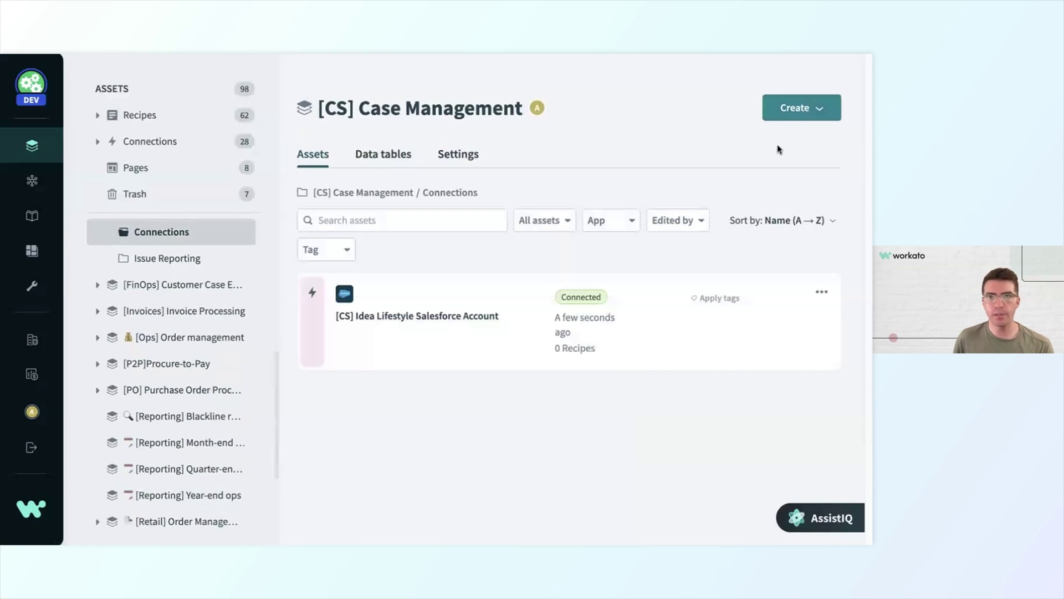
{"action": "left_click", "coordinate": [783, 108]}
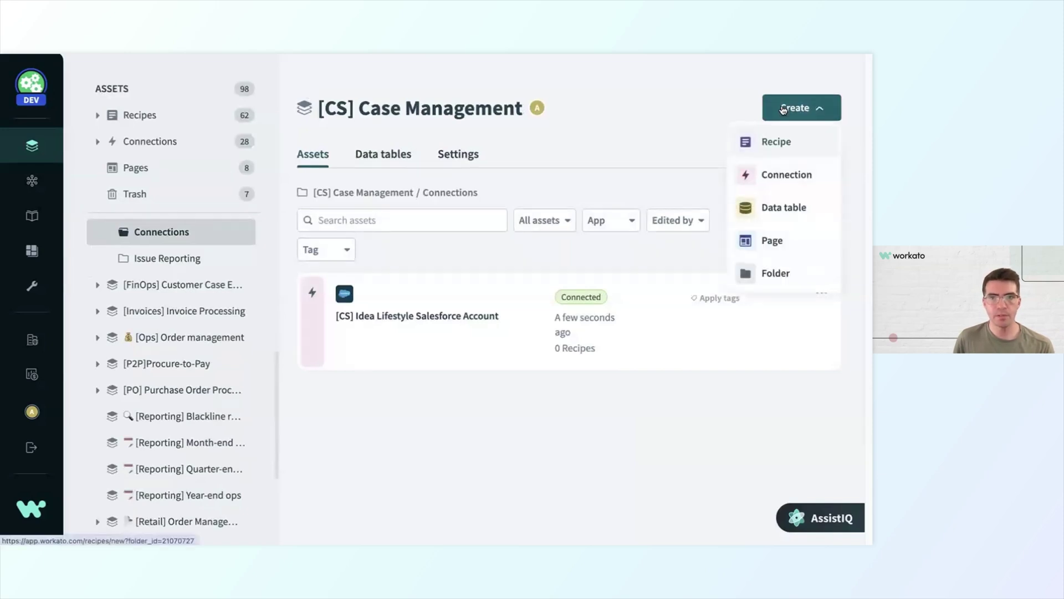
{"action": "left_click", "coordinate": [785, 183]}
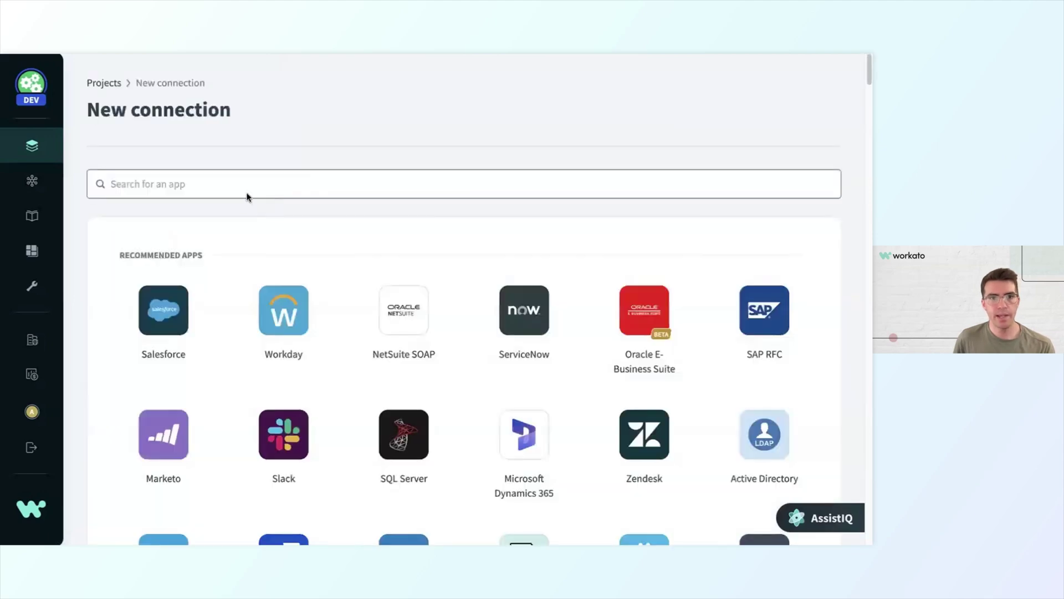
Pick Jira and name the connection '[CS] IDEA Lifestyle Jira Account'.
{"action": "type", "text": "jira"}
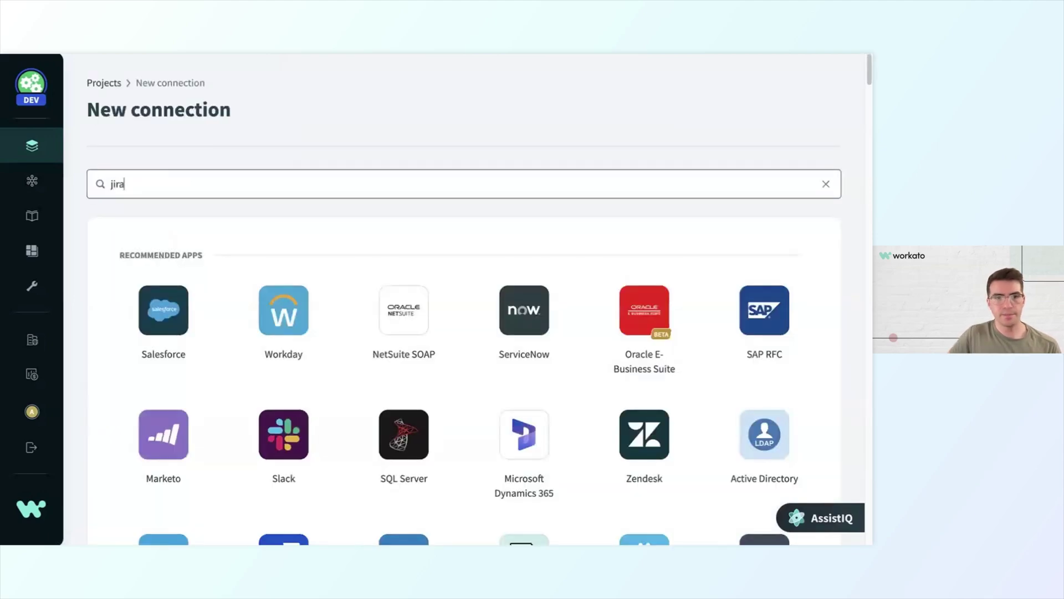
{"action": "left_click", "coordinate": [184, 304]}
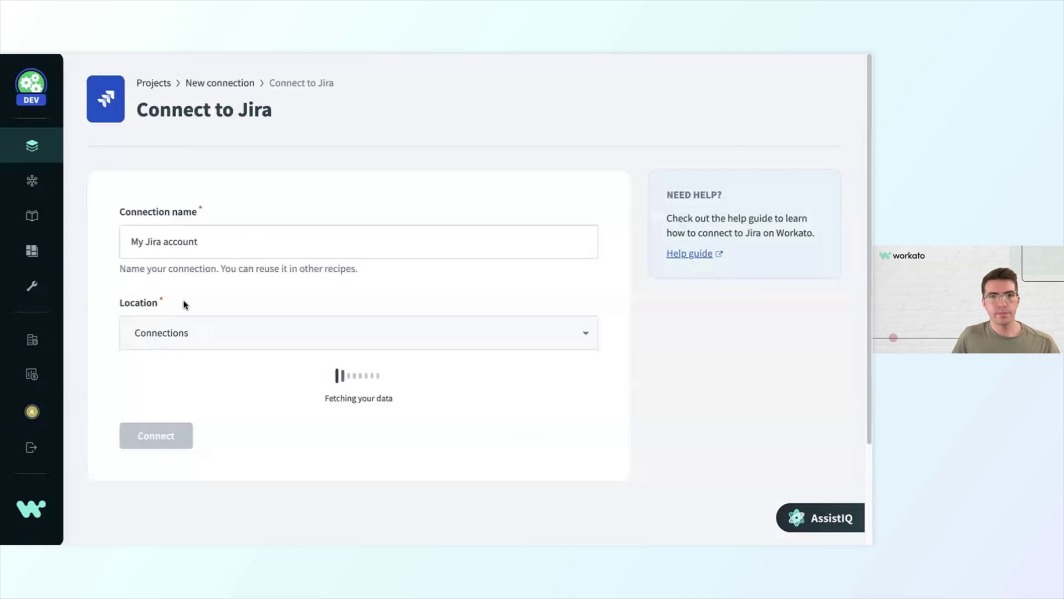
{"action": "left_click_drag", "start_coordinate": [200, 242], "coordinate": [103, 234]}
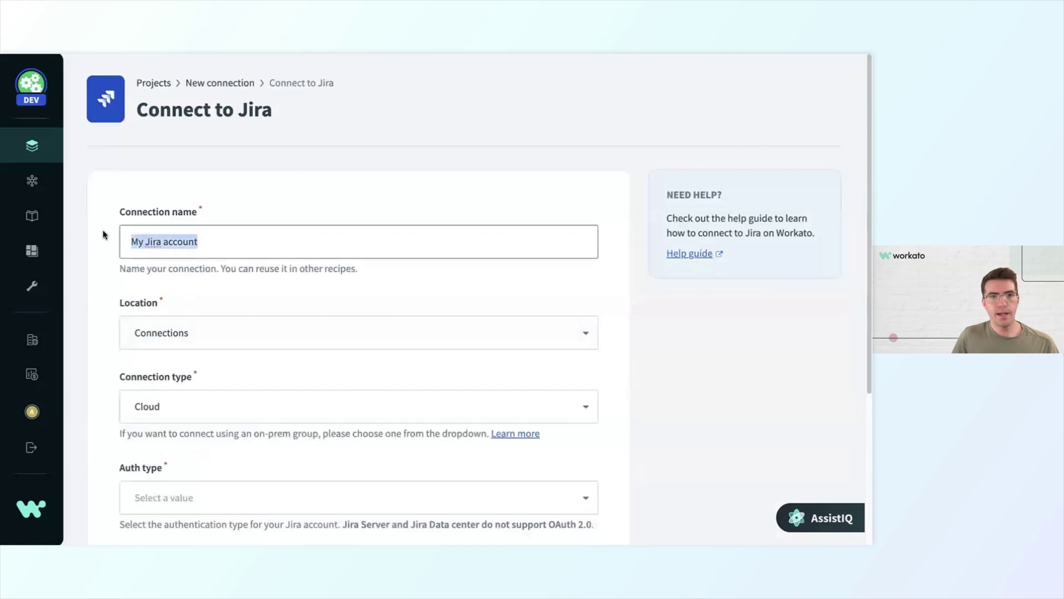
{"action": "type", "text": "["}
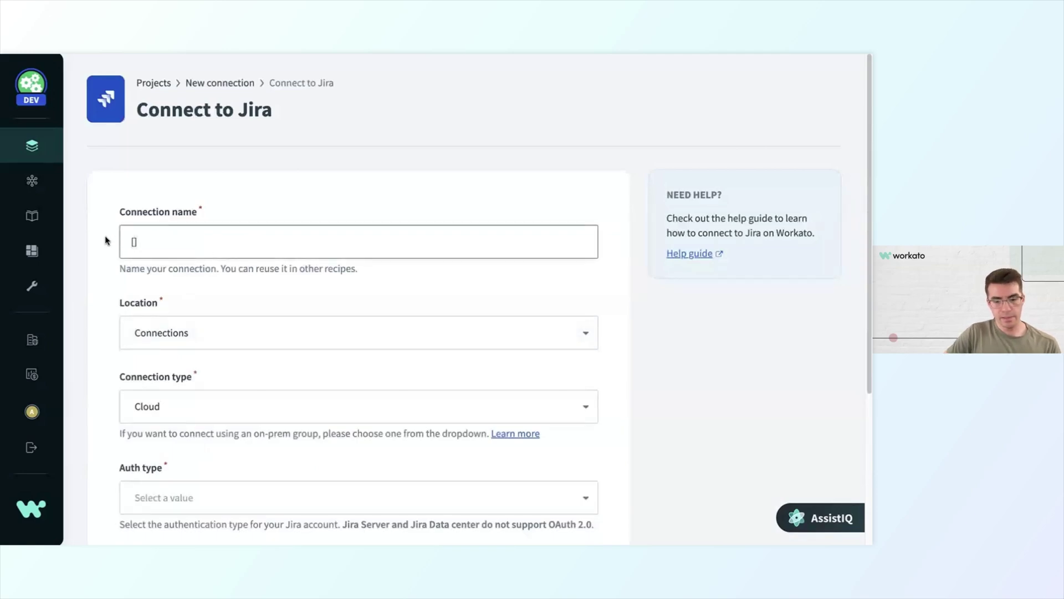
{"action": "type", "text": "CS] "}
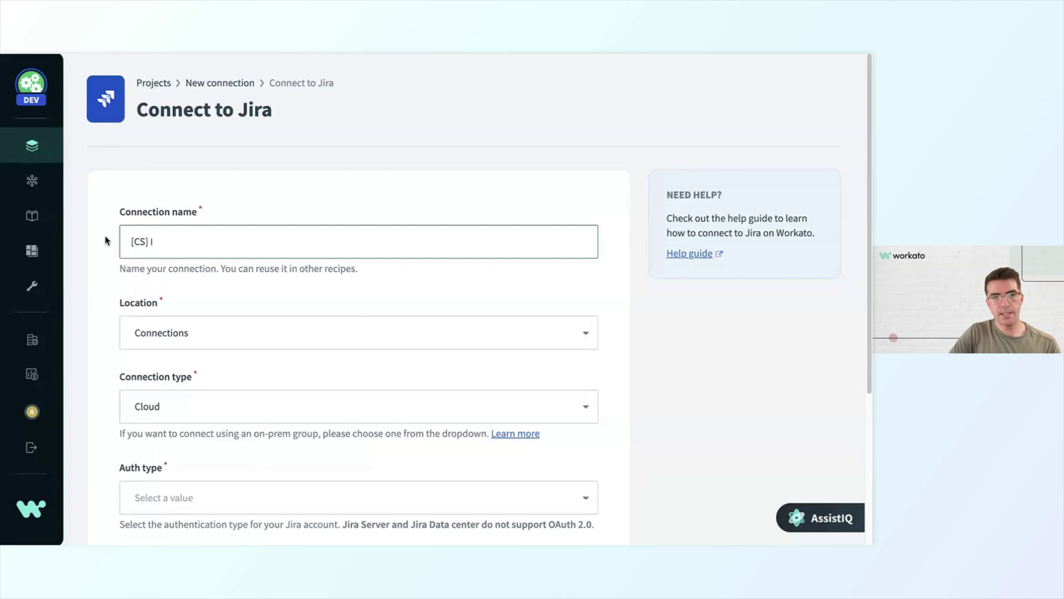
{"action": "type", "text": "IDEA Lifestyle Jira Account"}
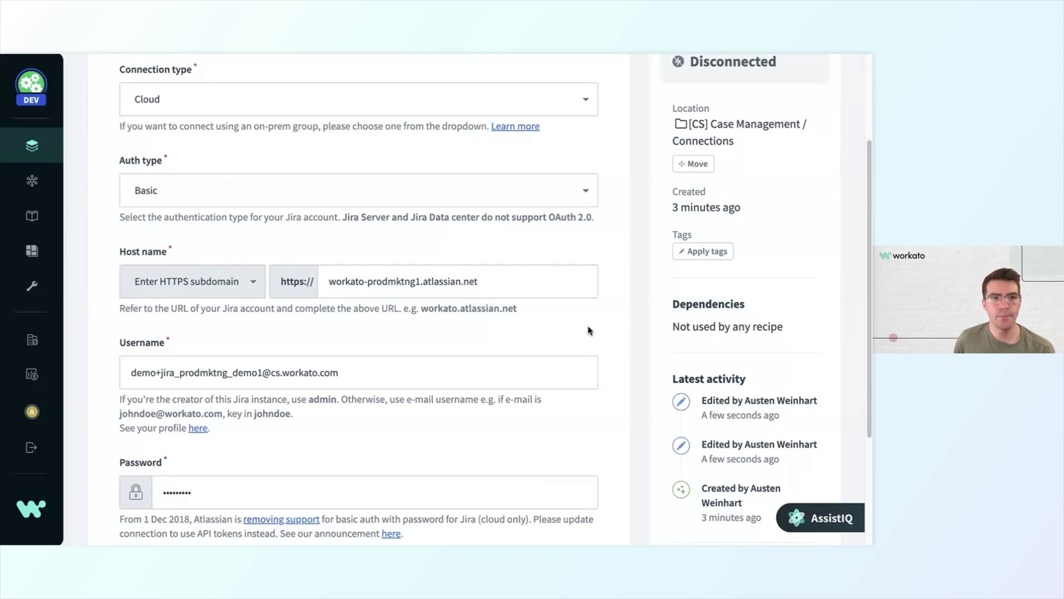
Set the Jira authentication type to API token.
{"action": "left_click", "coordinate": [206, 201]}
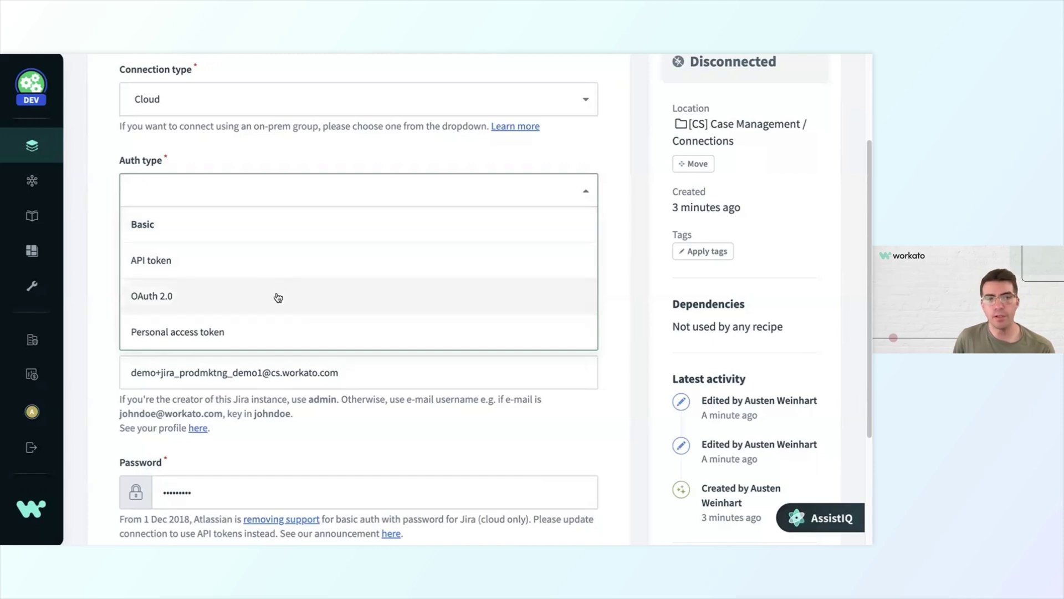
{"action": "left_click", "coordinate": [250, 266]}
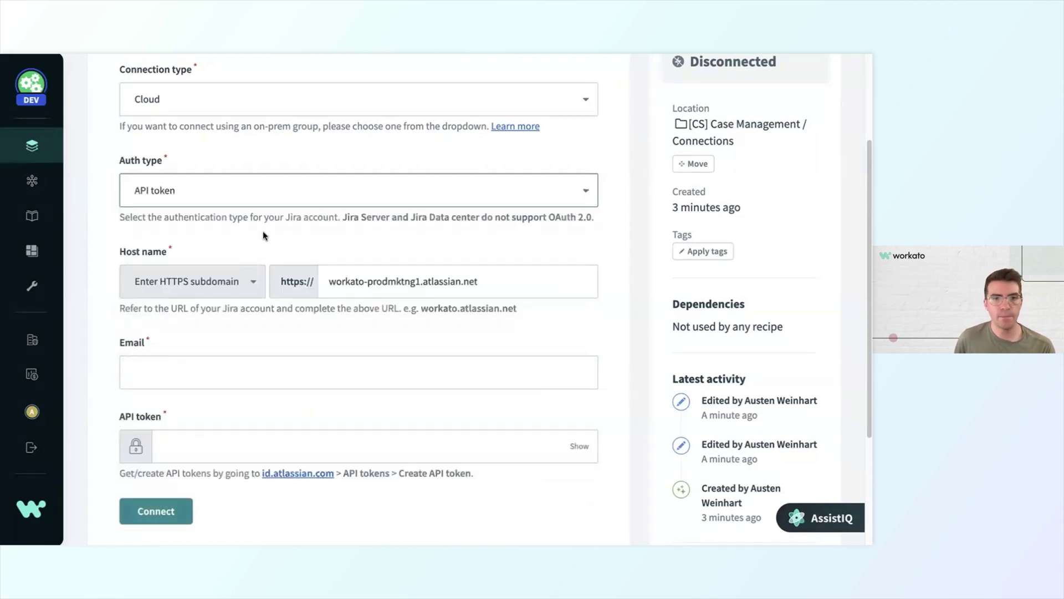
{"action": "scroll", "coordinate": [251, 230], "scroll_direction": "up", "scroll_amount": 3}
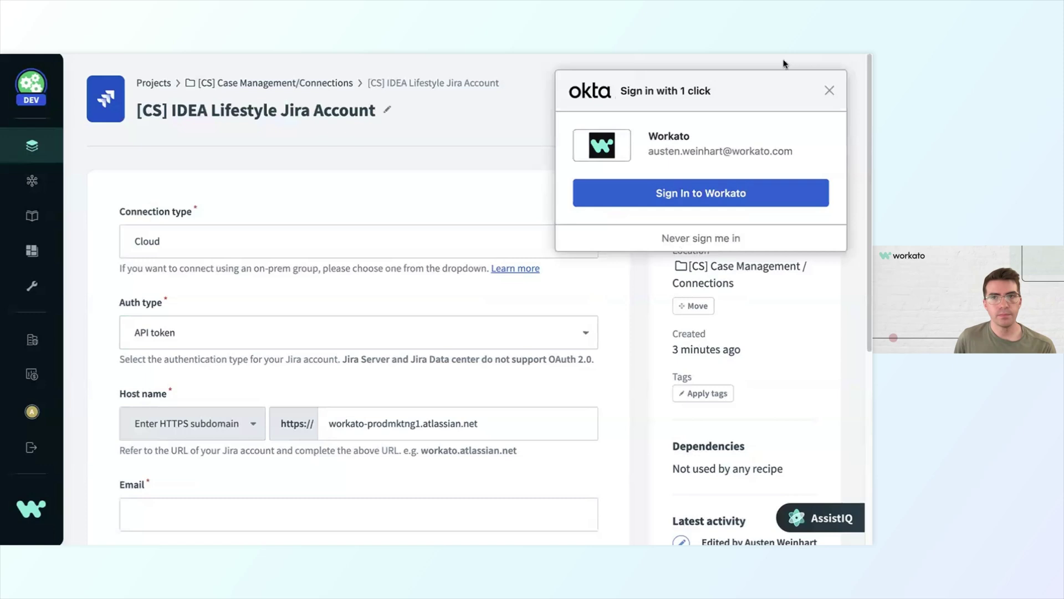
Keep HTTPS for the Jira host and paste the account email.
{"action": "left_click", "coordinate": [830, 90]}
{"action": "scroll", "coordinate": [183, 288], "scroll_direction": "down", "scroll_amount": 3}
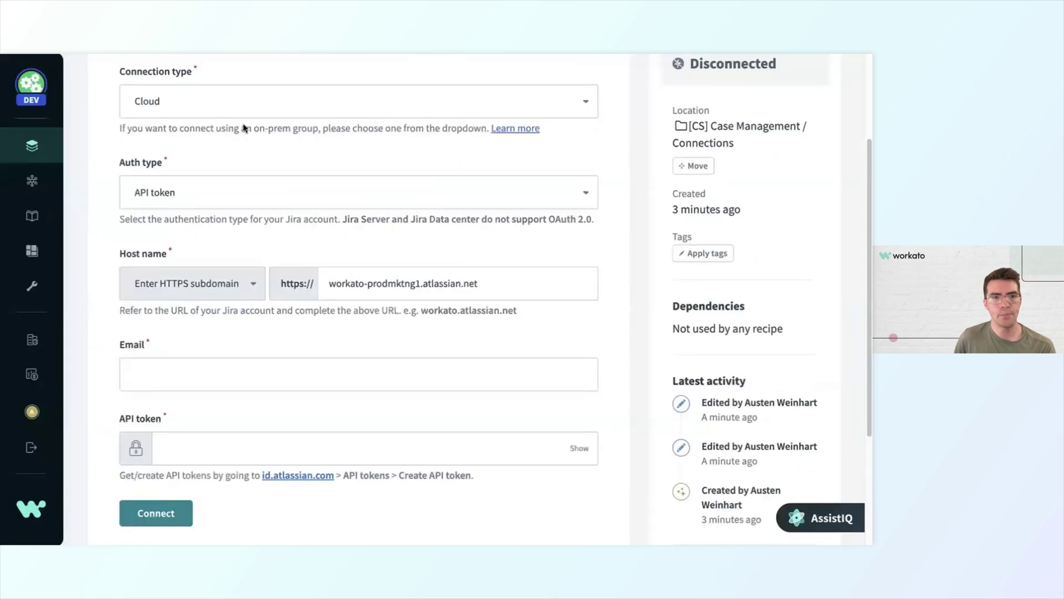
{"action": "left_click", "coordinate": [191, 289]}
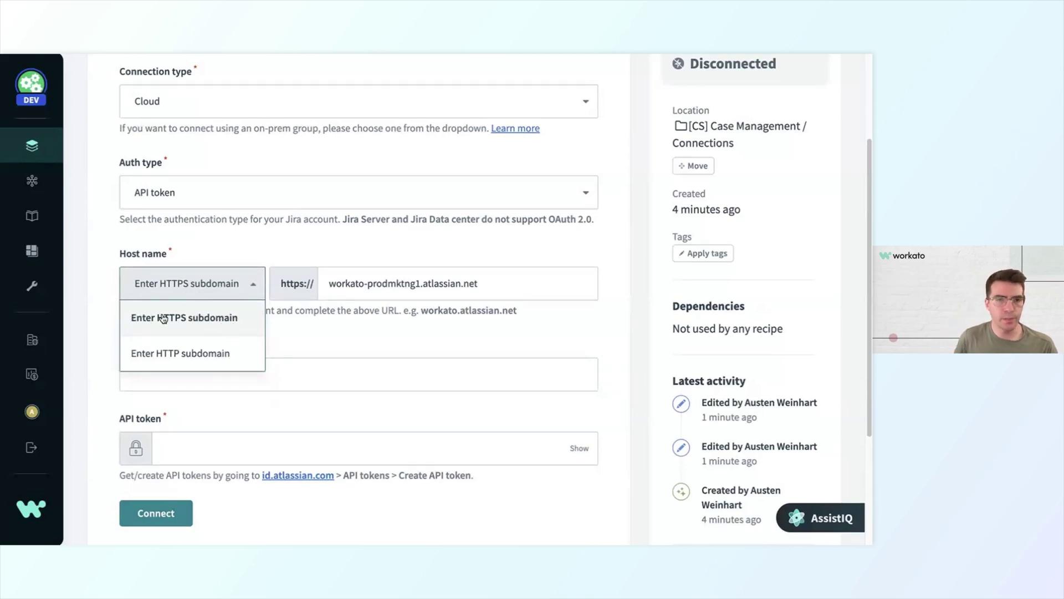
{"action": "left_click", "coordinate": [244, 328]}
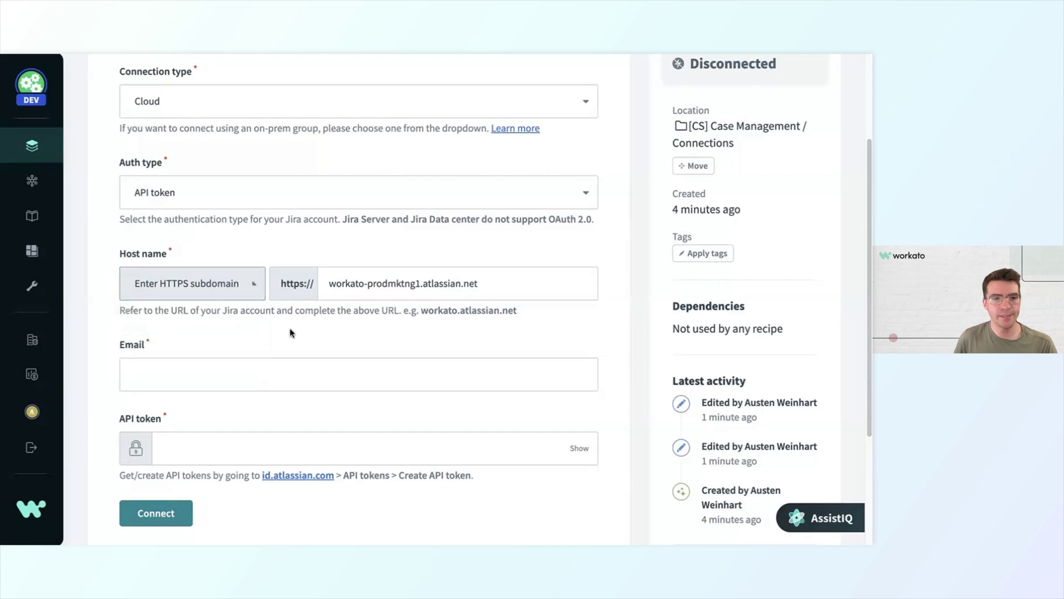
{"action": "scroll", "coordinate": [288, 334], "scroll_direction": "down", "scroll_amount": 1}
{"action": "left_click", "coordinate": [250, 330]}
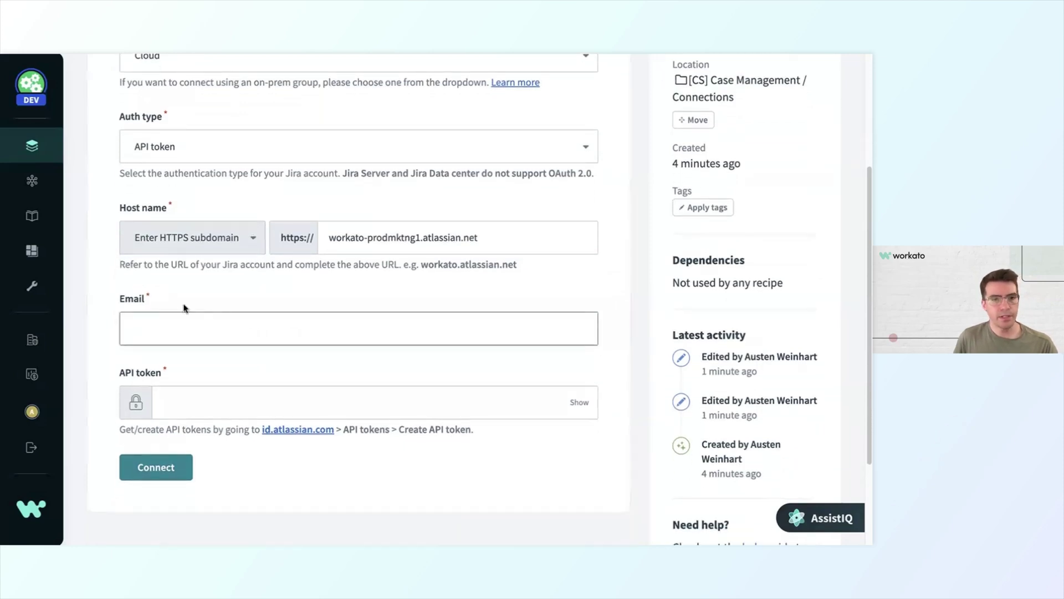
{"action": "key", "text": "ctrl+v"}
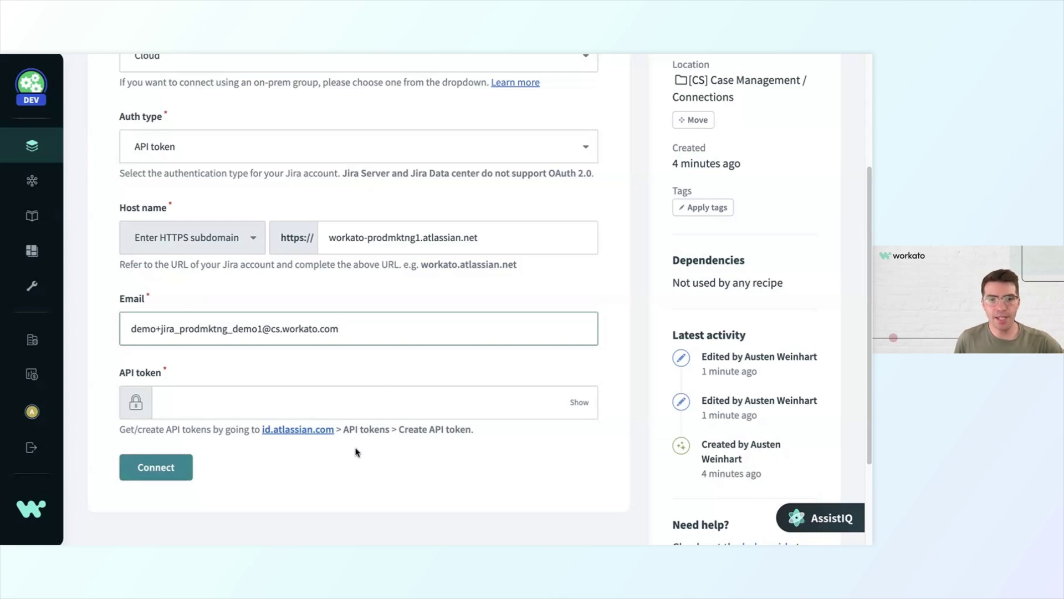
Open id.atlassian.com in a new browser tab and switch to it.
{"action": "right_click", "coordinate": [304, 436]}
{"action": "left_click", "coordinate": [329, 327]}
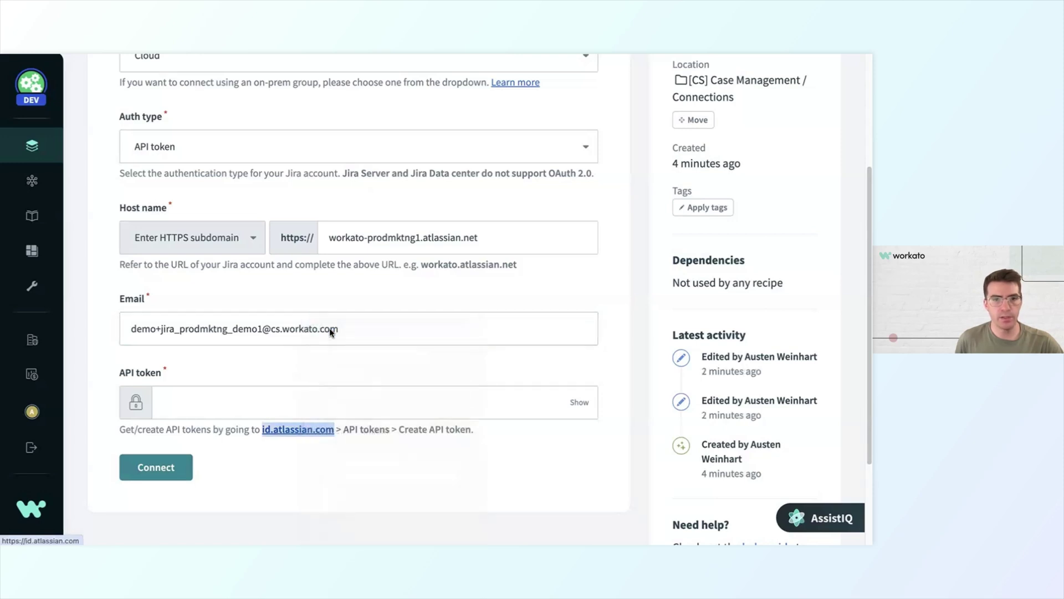
{"action": "key", "text": "ctrl+Tab"}
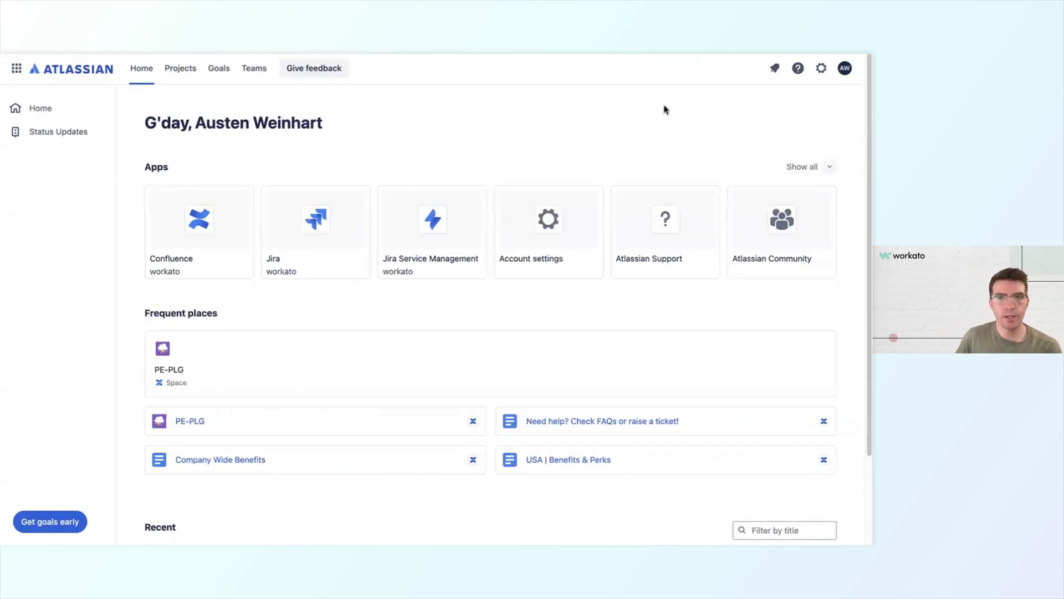
From Atlassian security settings, create an API token labelled '[Finance] IDEA Lifestyle' and copy its value.
{"action": "left_click", "coordinate": [539, 227]}
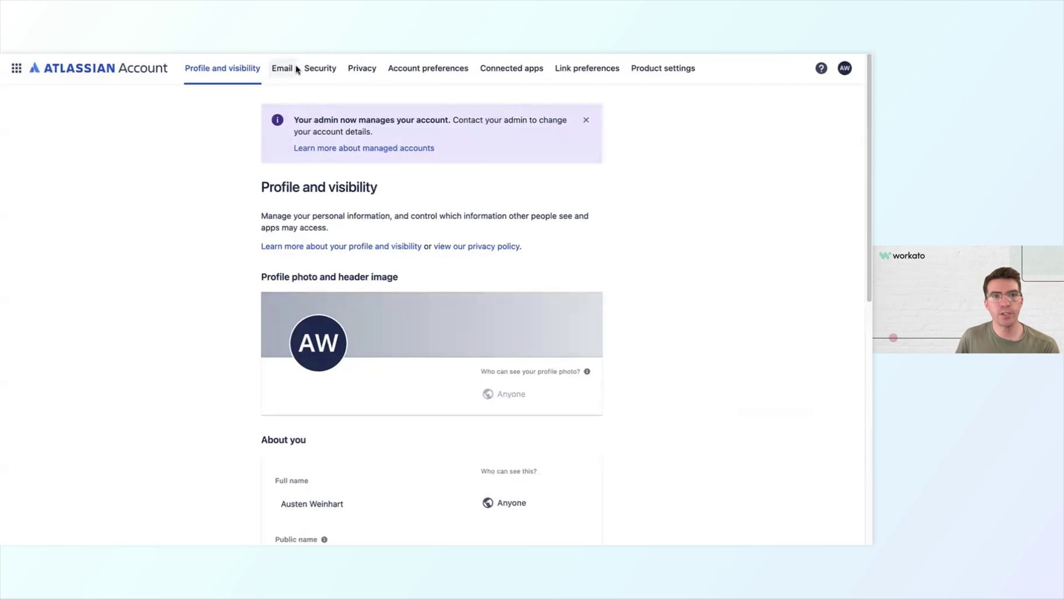
{"action": "left_click", "coordinate": [331, 74]}
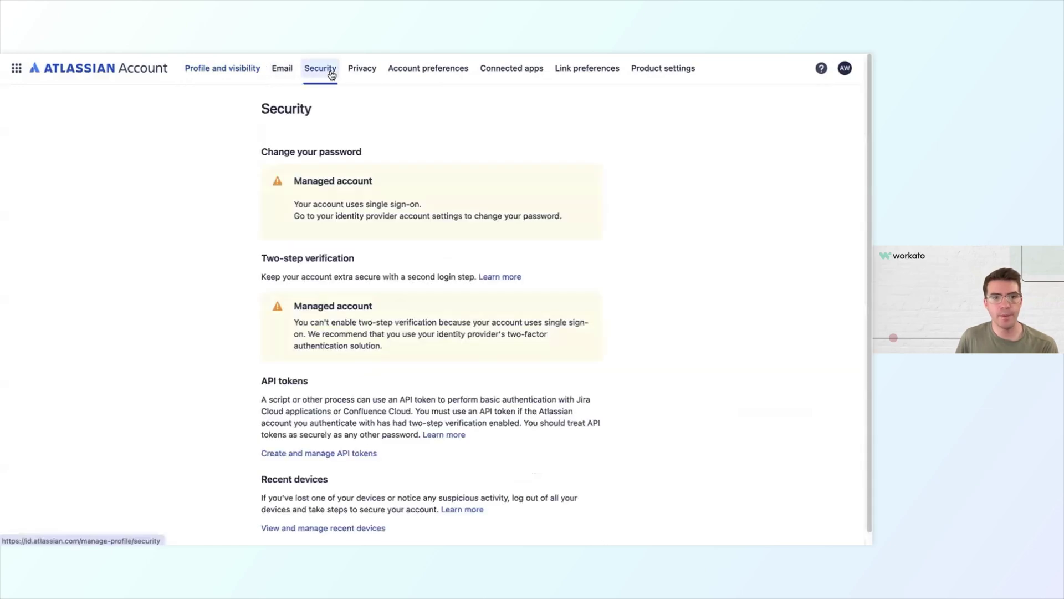
{"action": "scroll", "coordinate": [635, 234], "scroll_direction": "down", "scroll_amount": 1}
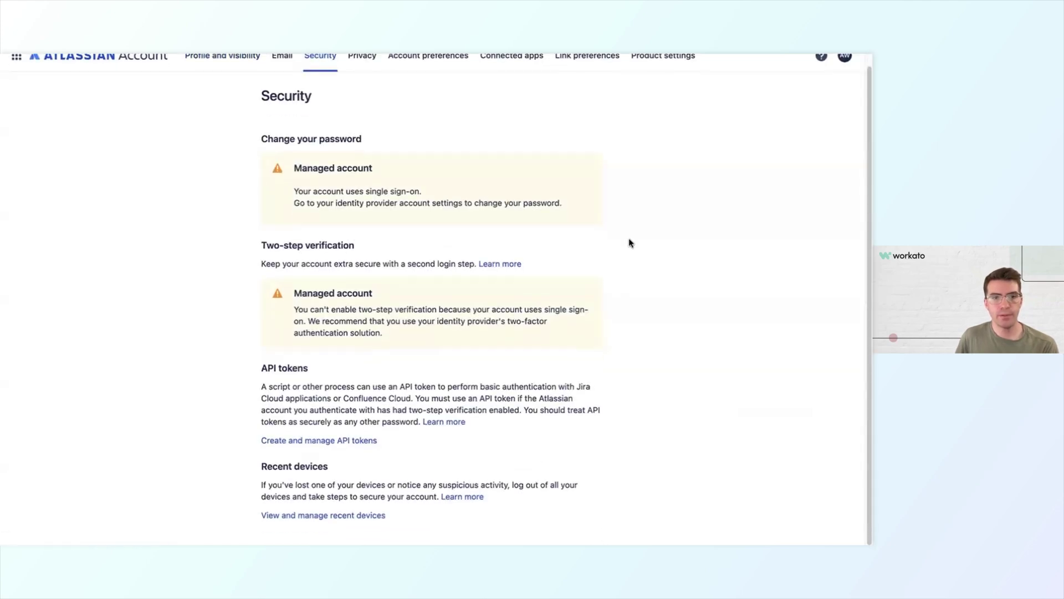
{"action": "left_click", "coordinate": [362, 441]}
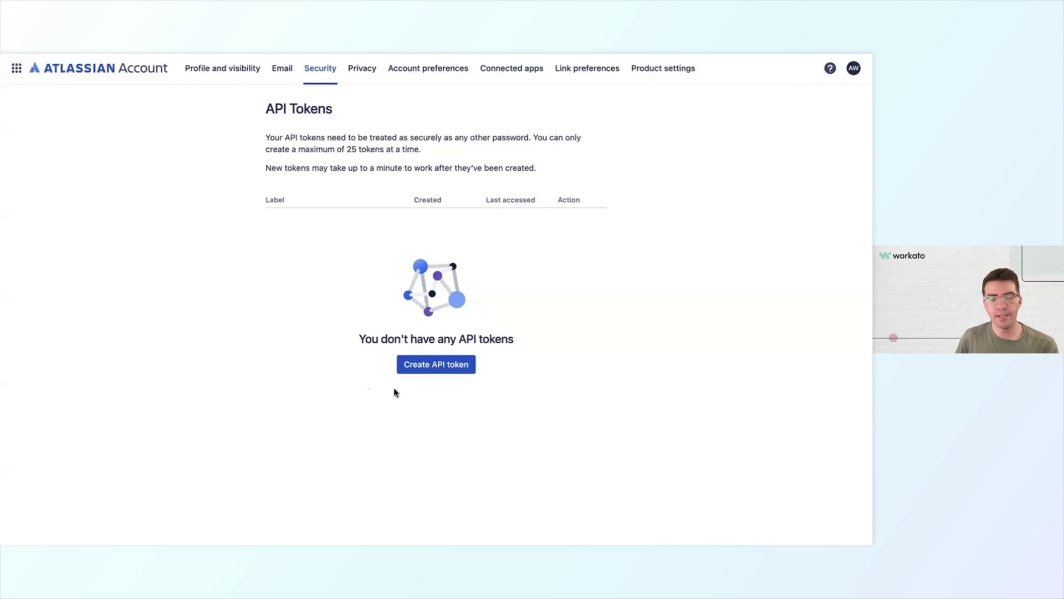
{"action": "left_click", "coordinate": [425, 372]}
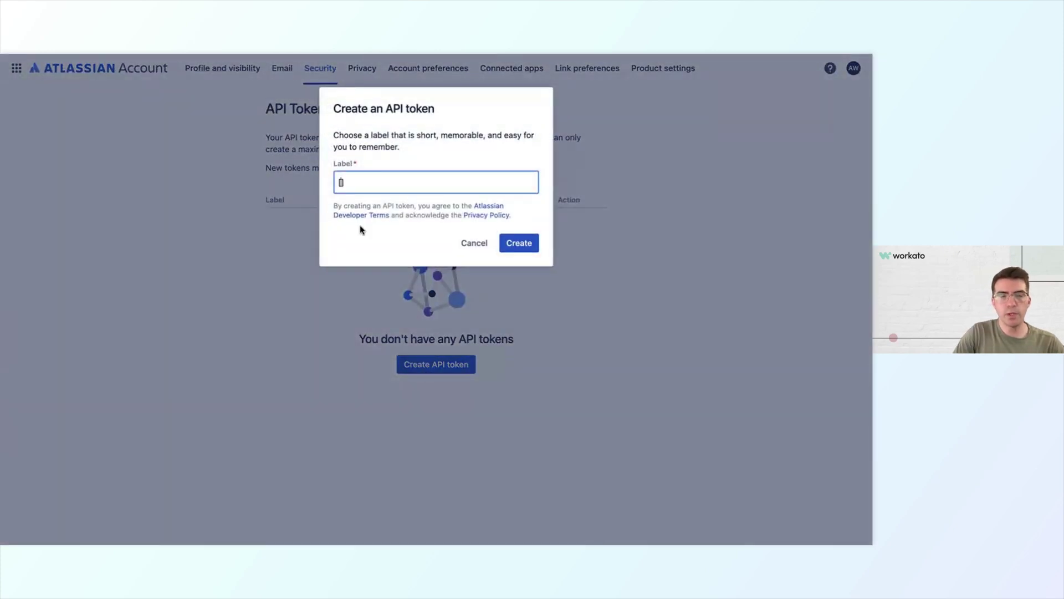
{"action": "type", "text": "[Finance] IDEA Lifestyle"}
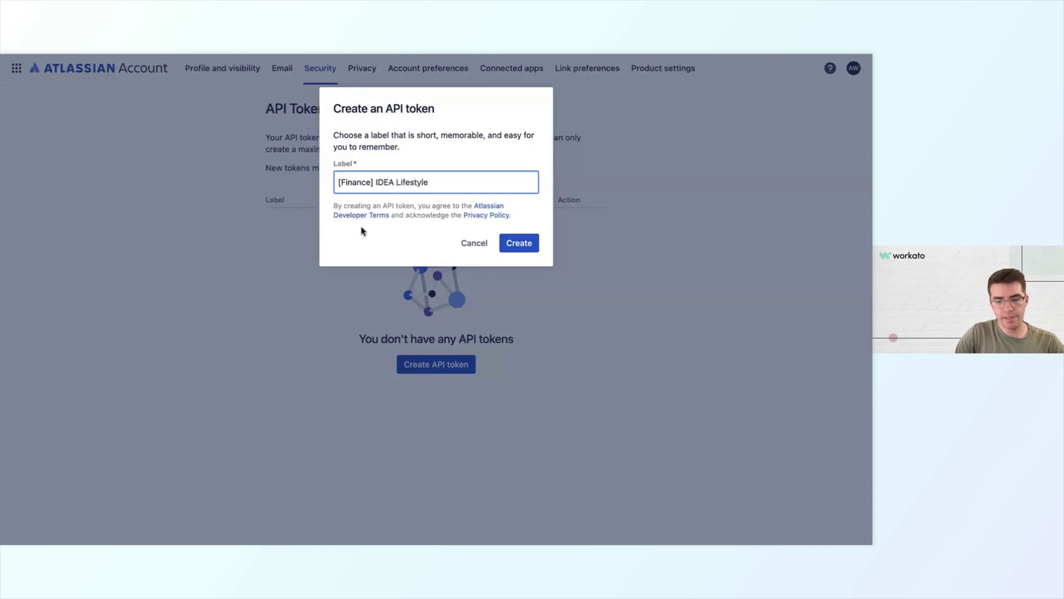
{"action": "left_click", "coordinate": [524, 244]}
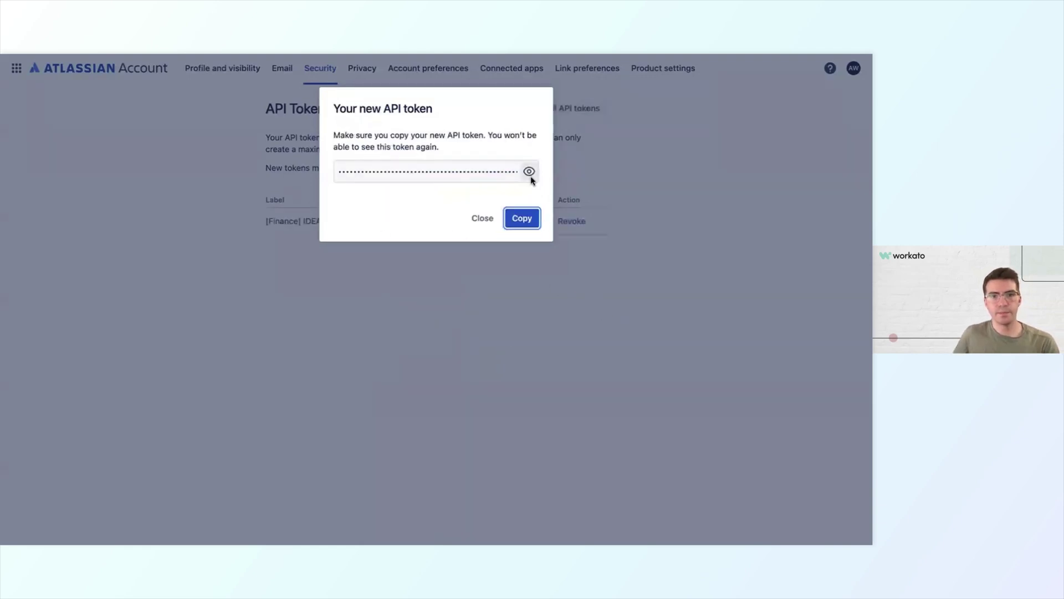
{"action": "left_click", "coordinate": [525, 222]}
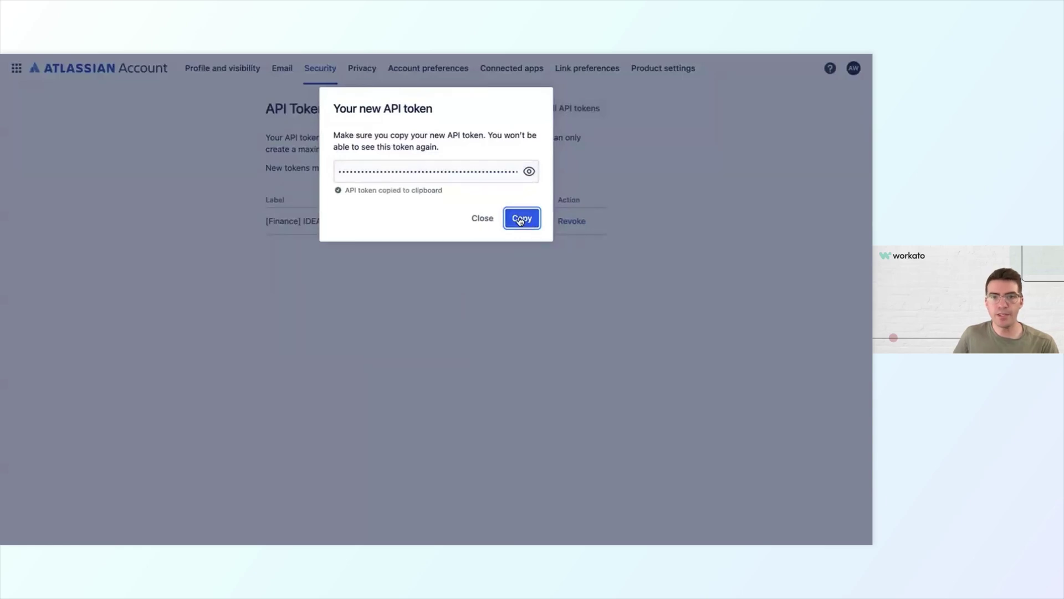
Paste the copied API token into the Workato Jira connection form and connect it.
{"action": "left_click", "coordinate": [228, 57]}
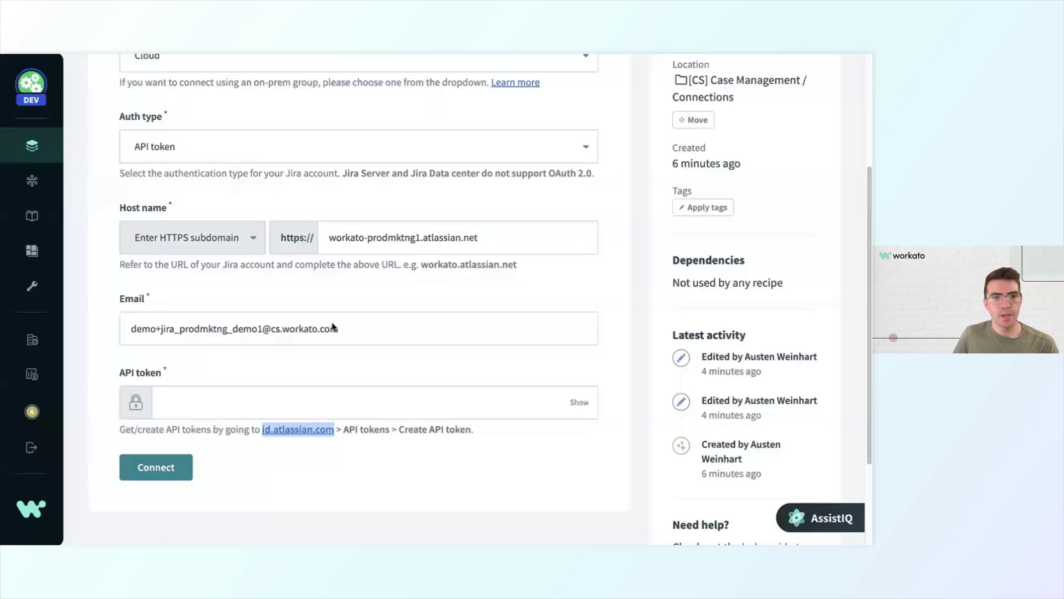
{"action": "left_click", "coordinate": [345, 388]}
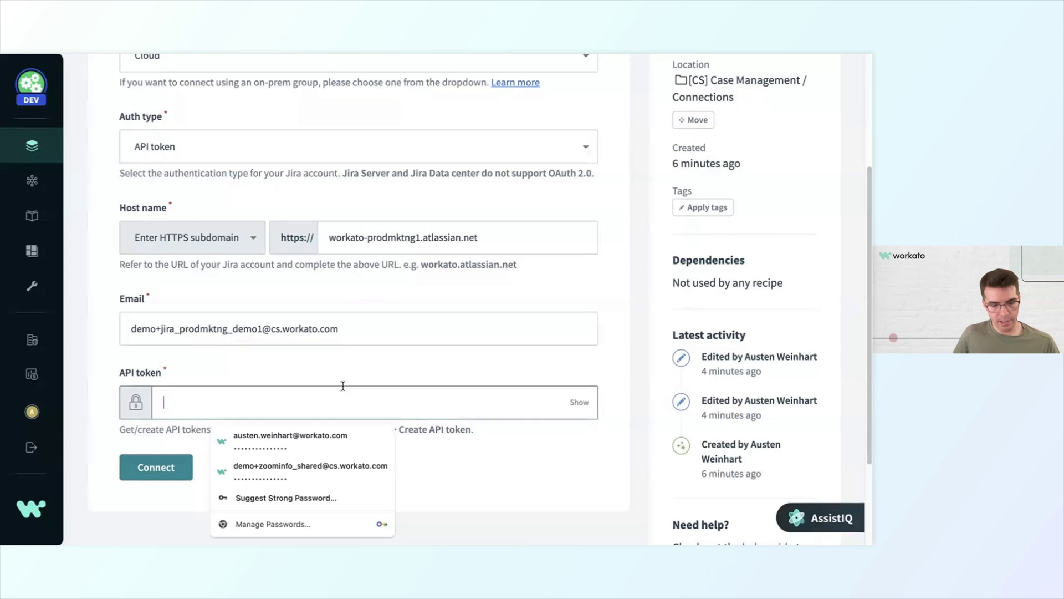
{"action": "key", "text": "ctrl+v"}
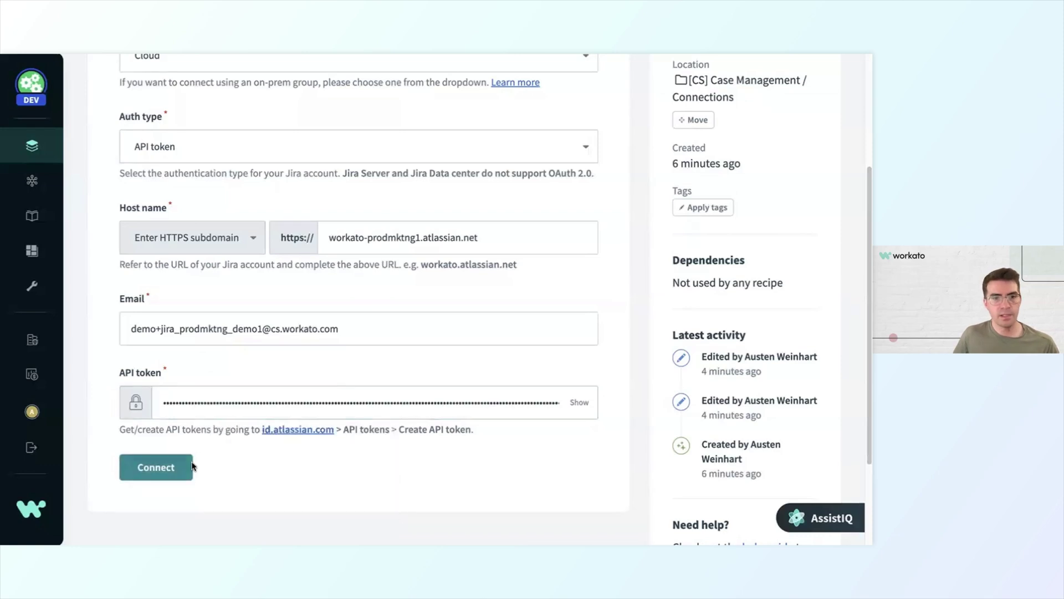
{"action": "left_click", "coordinate": [179, 468]}
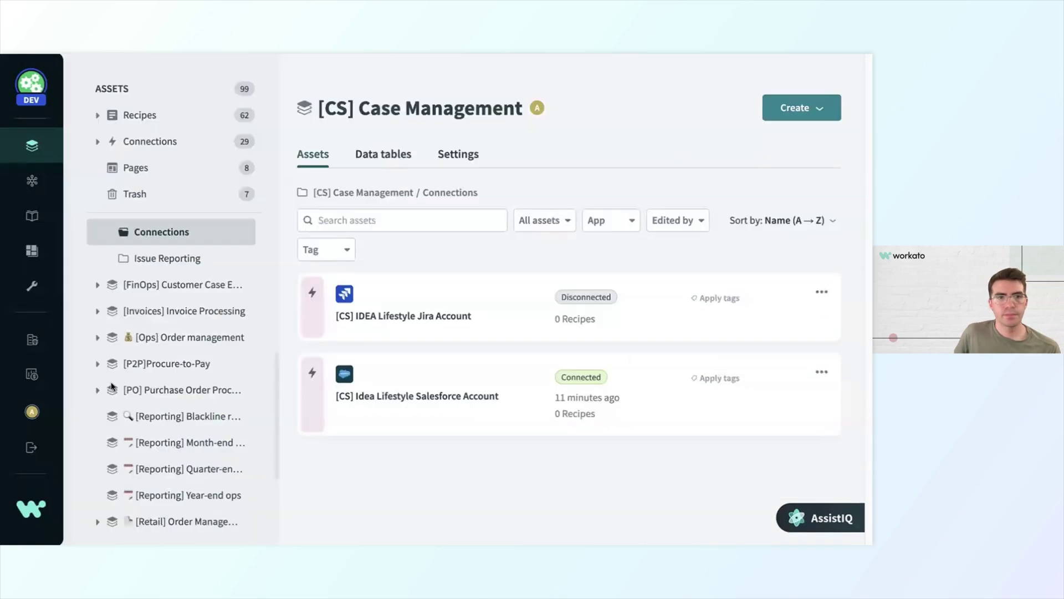
{"action": "left_click", "coordinate": [779, 116]}
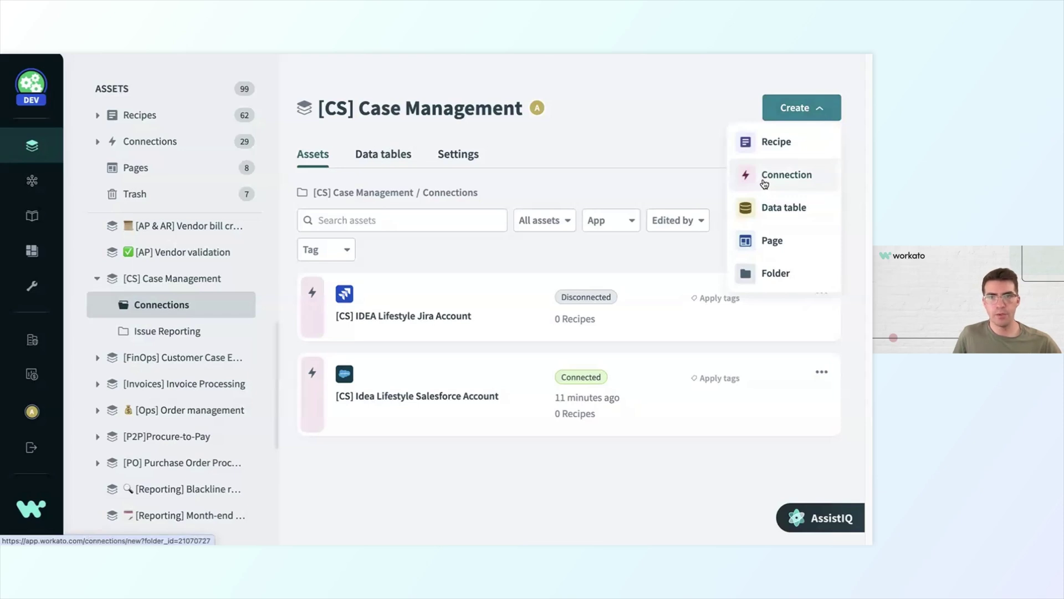
Create a new Slack connection named '[CS] Idea Lifestyle Slack account' in the Connections folder.
{"action": "left_click", "coordinate": [764, 184]}
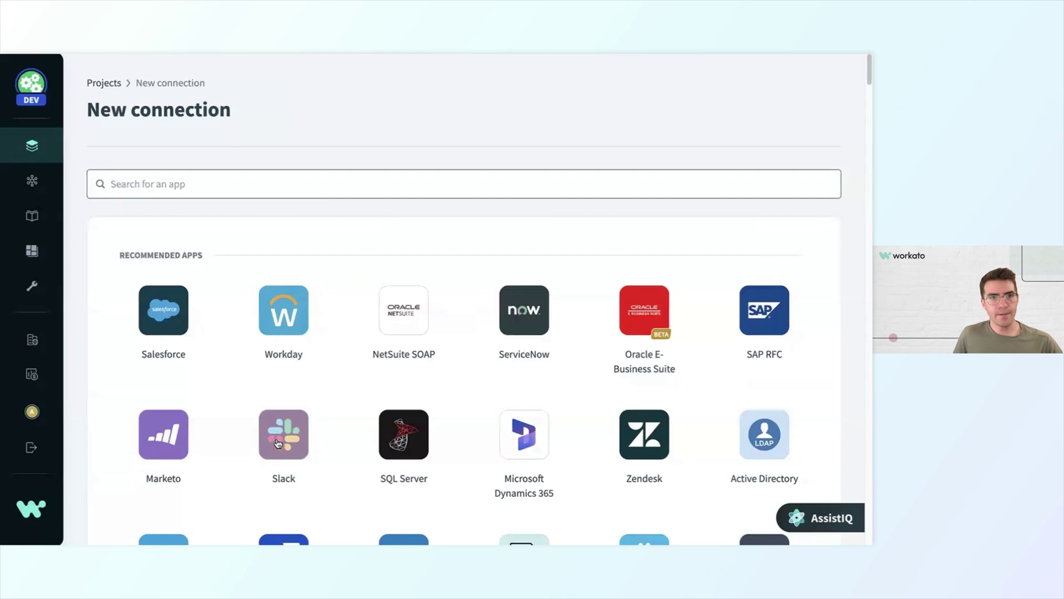
{"action": "left_click", "coordinate": [294, 457]}
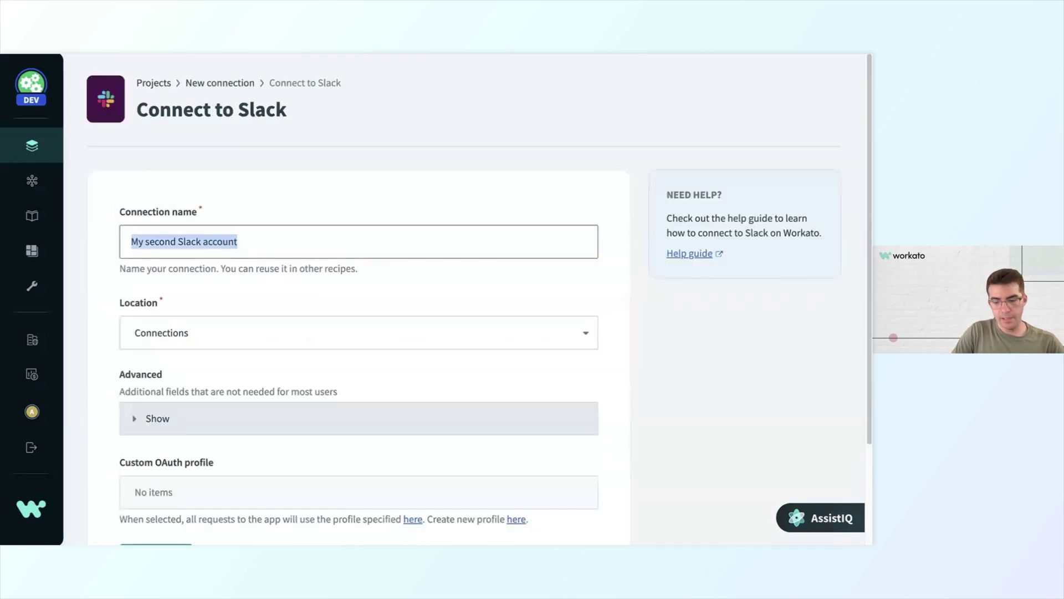
{"action": "type", "text": "[CS] "}
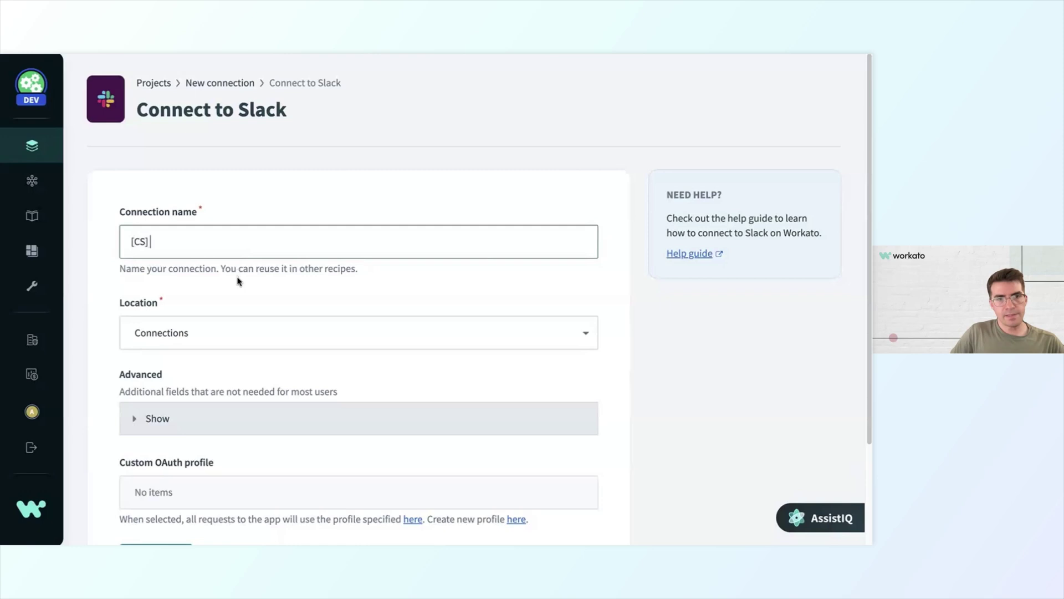
{"action": "type", "text": "Idea Li"}
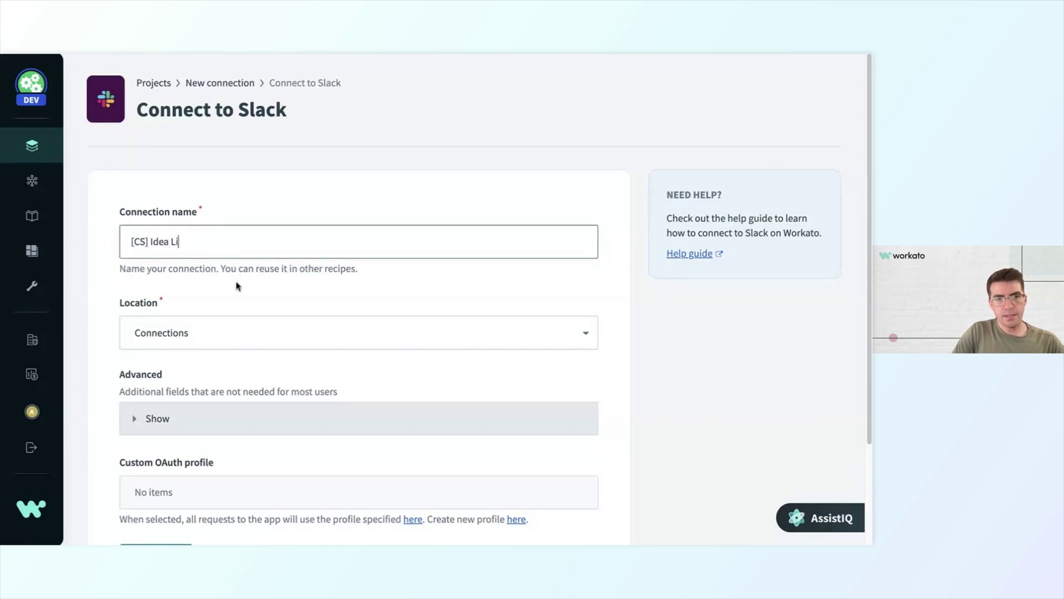
{"action": "type", "text": "festyle "}
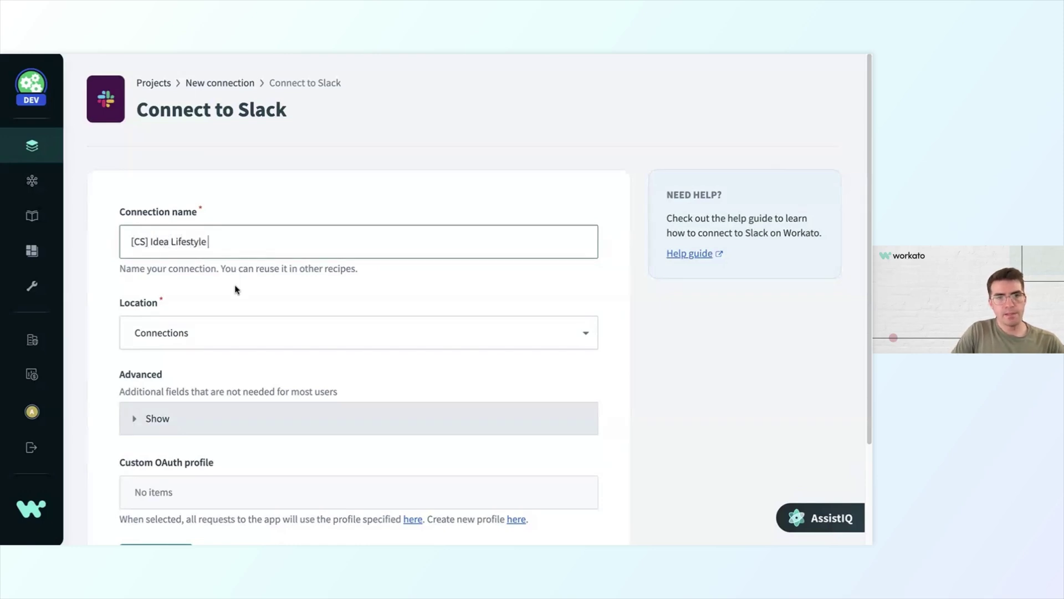
{"action": "type", "text": "Slack account"}
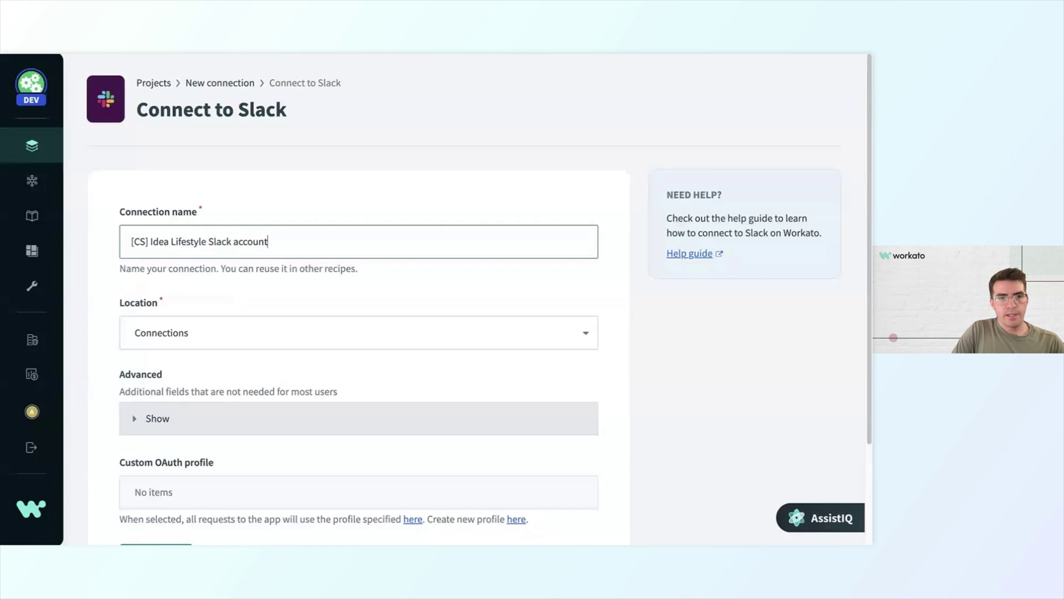
{"action": "scroll", "coordinate": [225, 318], "scroll_direction": "down", "scroll_amount": 3}
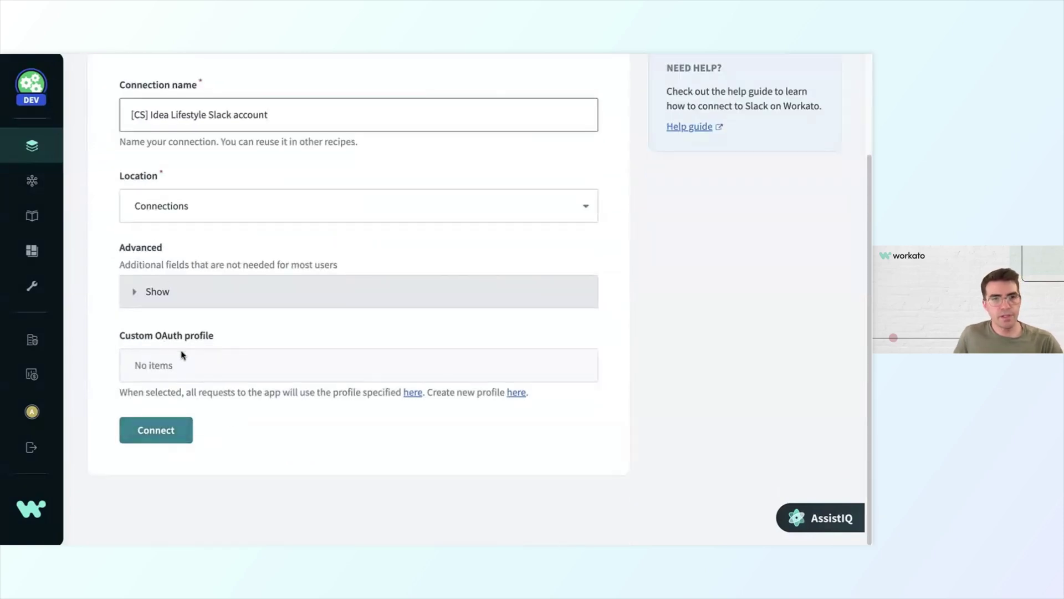
Start the Slack connection and select the IDEA Lifestyle workspace on Slack's permission page.
{"action": "left_click", "coordinate": [180, 431]}
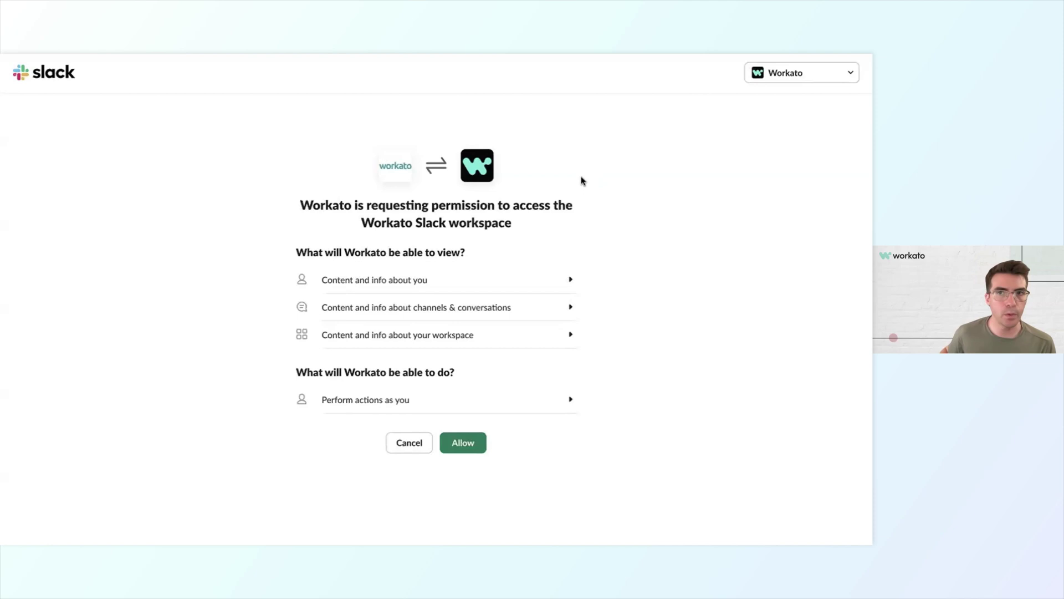
{"action": "left_click", "coordinate": [783, 80]}
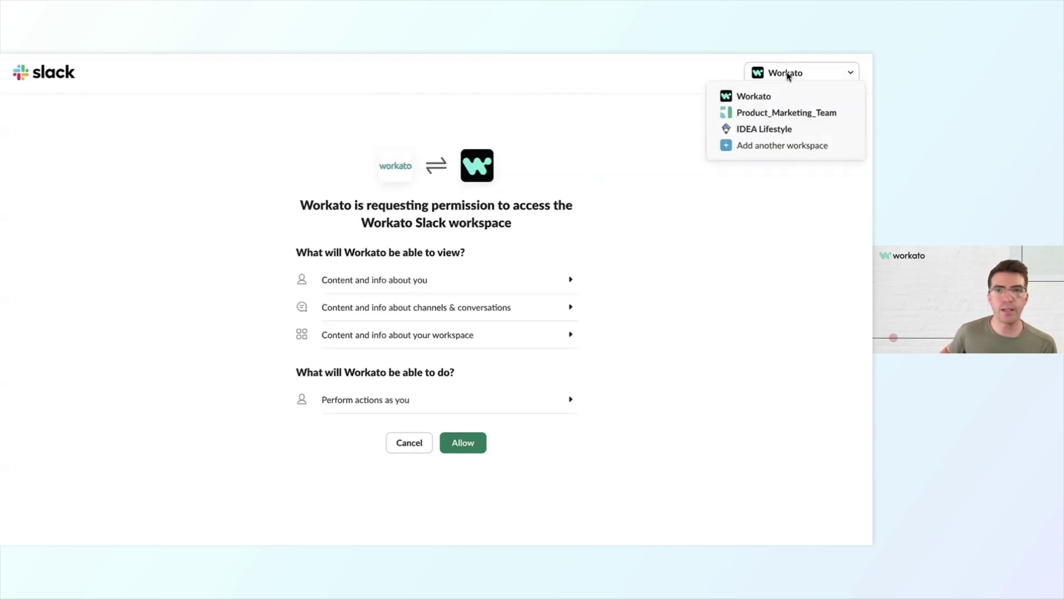
{"action": "left_click", "coordinate": [751, 135]}
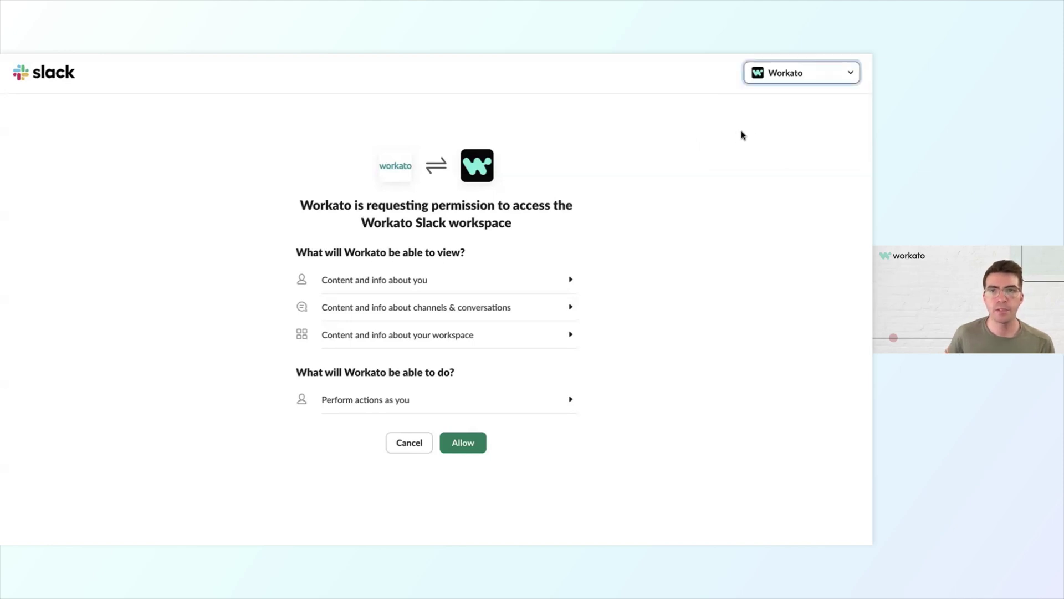